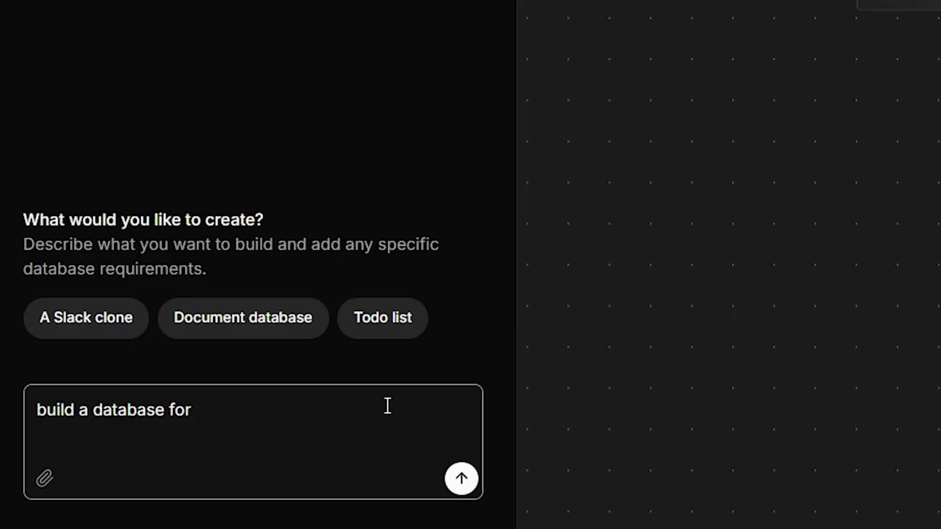
Request 'build a database for a messaging app', then inspect the participants id column options
text(a messaginf)
key(BackSpace)
key(BackSpace)
text(g app)
key(Return)
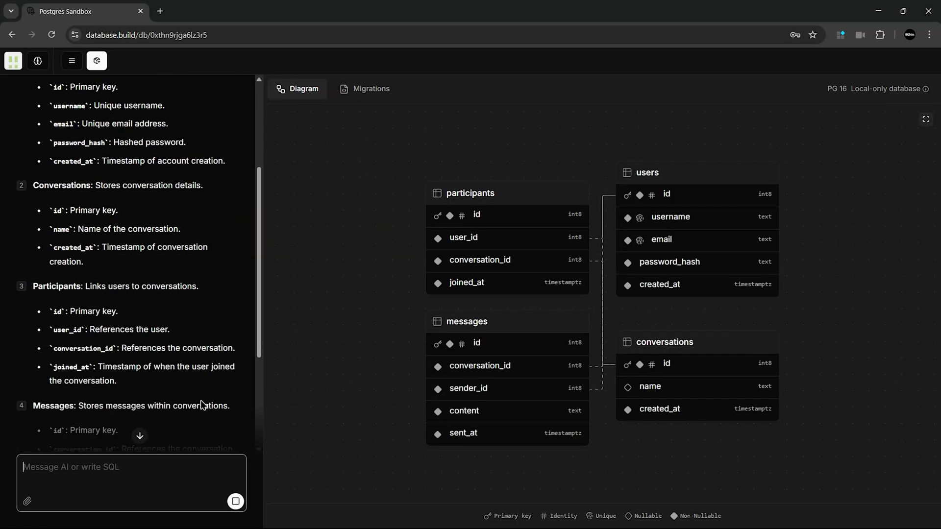
click(563, 214)
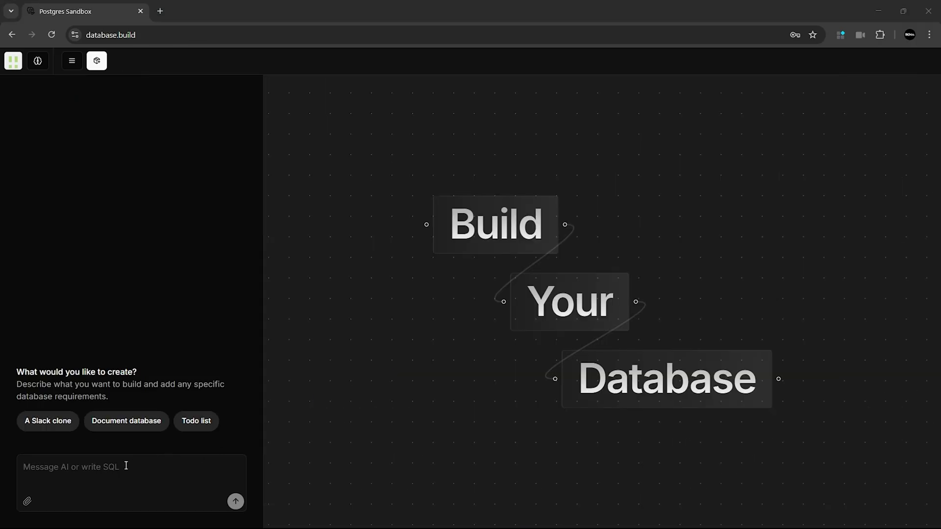
Generate the Slack clone example database, then request image and video messages support
click(58, 430)
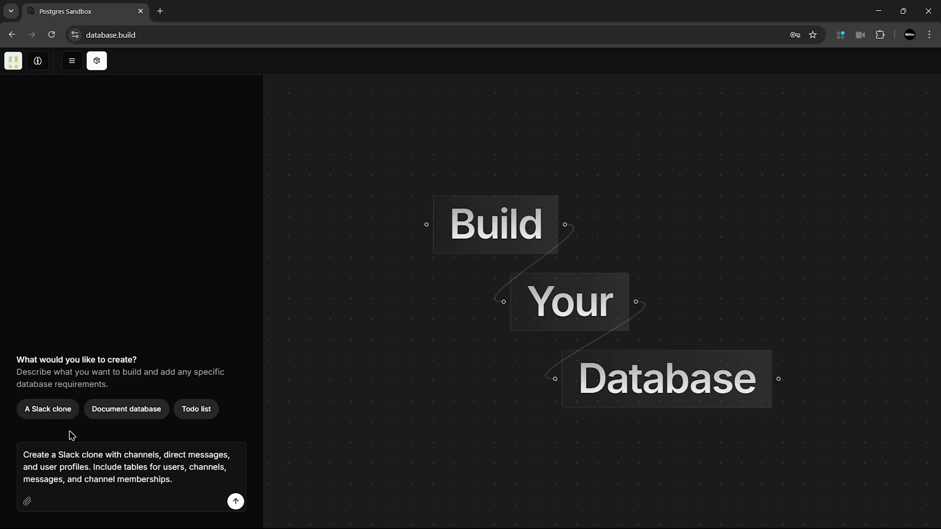
click(231, 502)
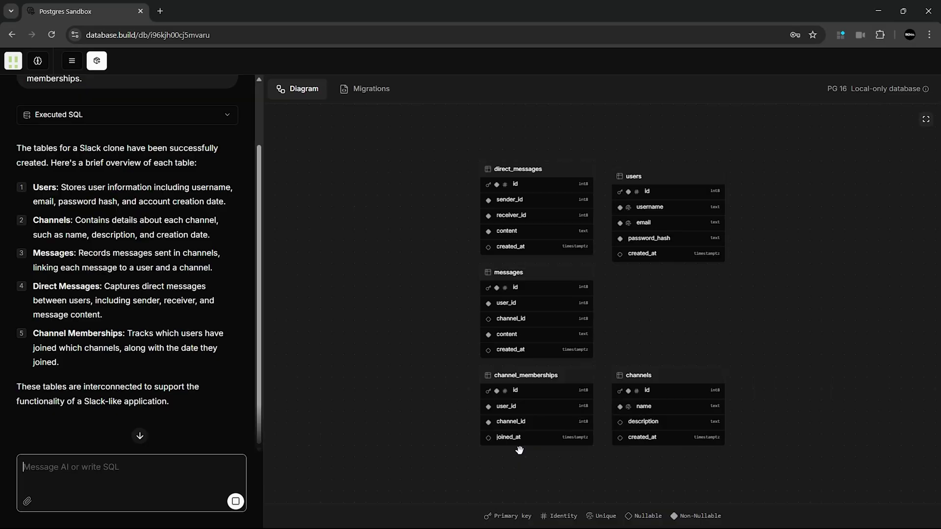
click(170, 473)
text(messages are not only text add feature to send images and videos as message)
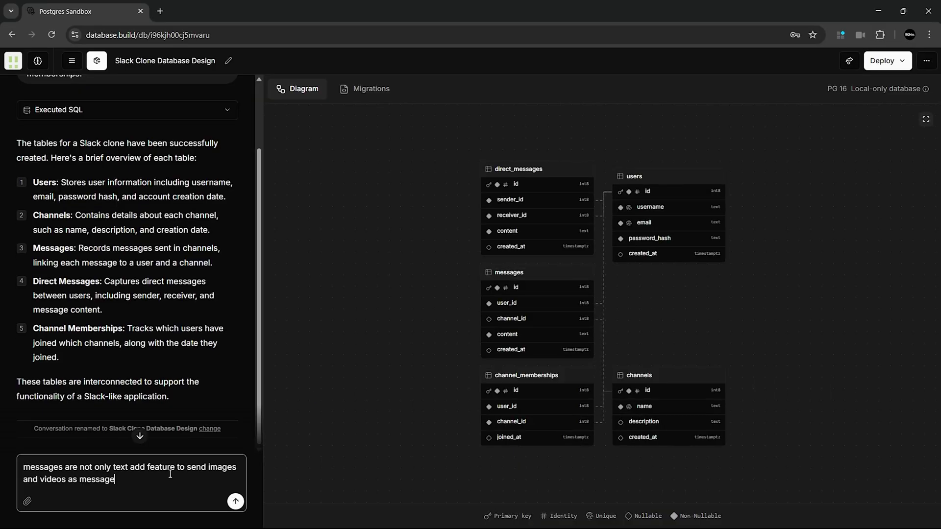
key(Return)
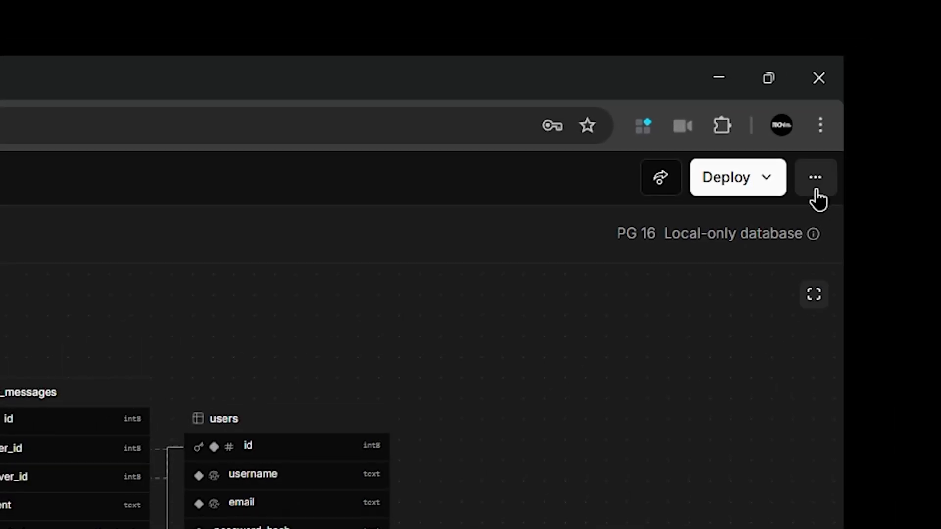
Download the database, then Live Share it via Deploy with the PSQL connection command shown
click(814, 191)
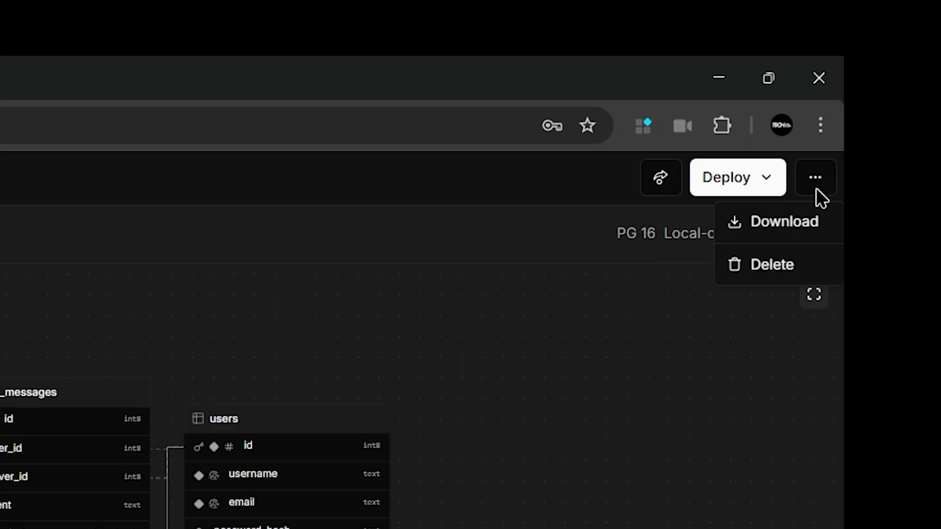
click(763, 222)
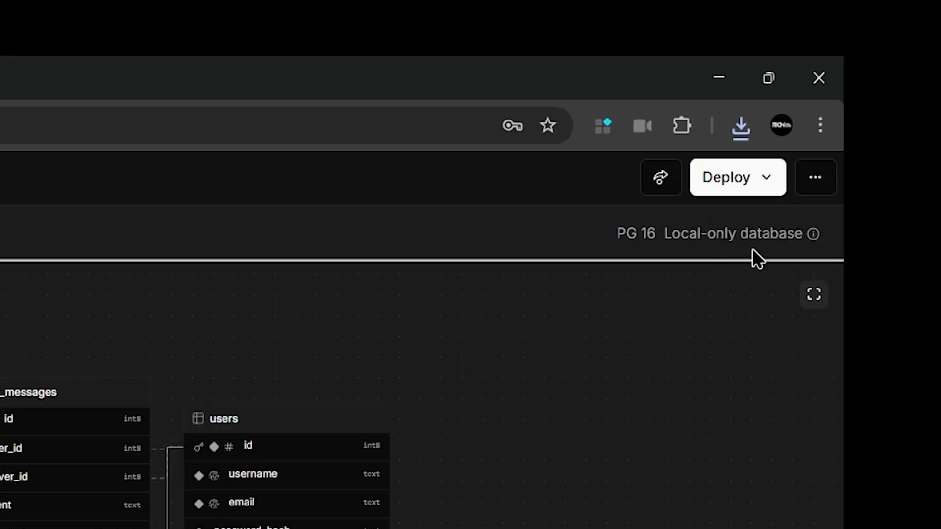
click(766, 196)
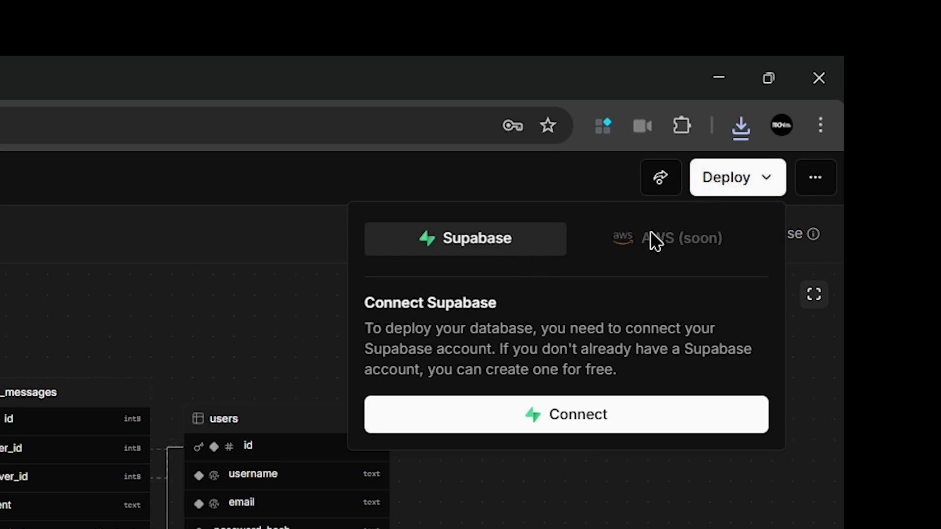
click(661, 184)
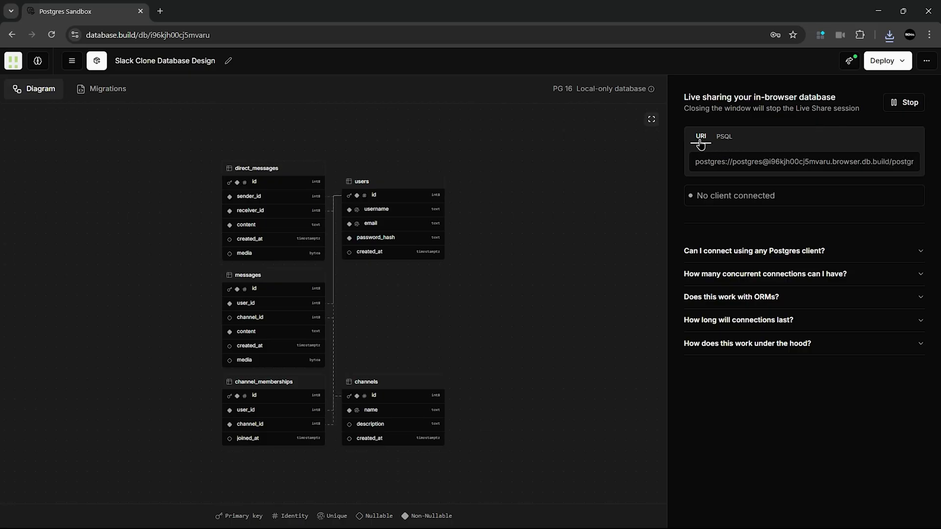
click(724, 137)
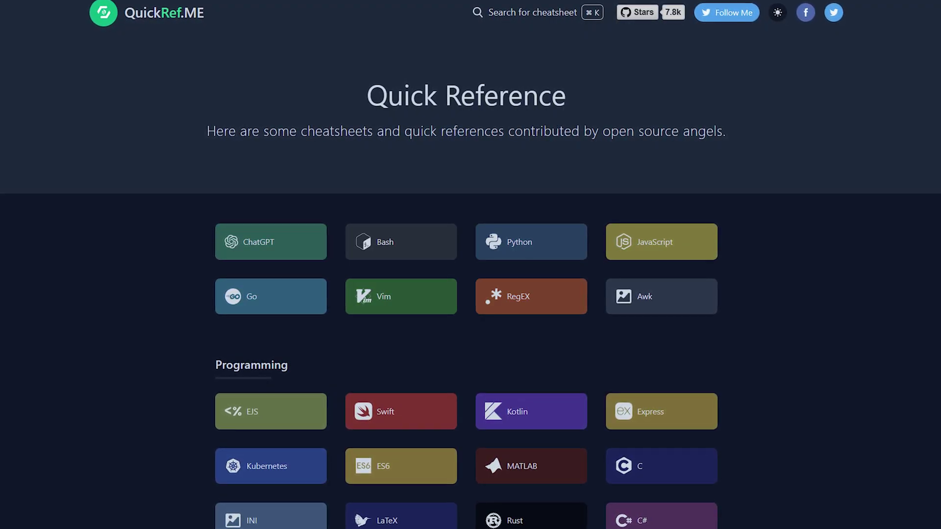
Scroll down the QuickRef.ME home page toward the Bash tile
scroll(471, 264, down, 7)
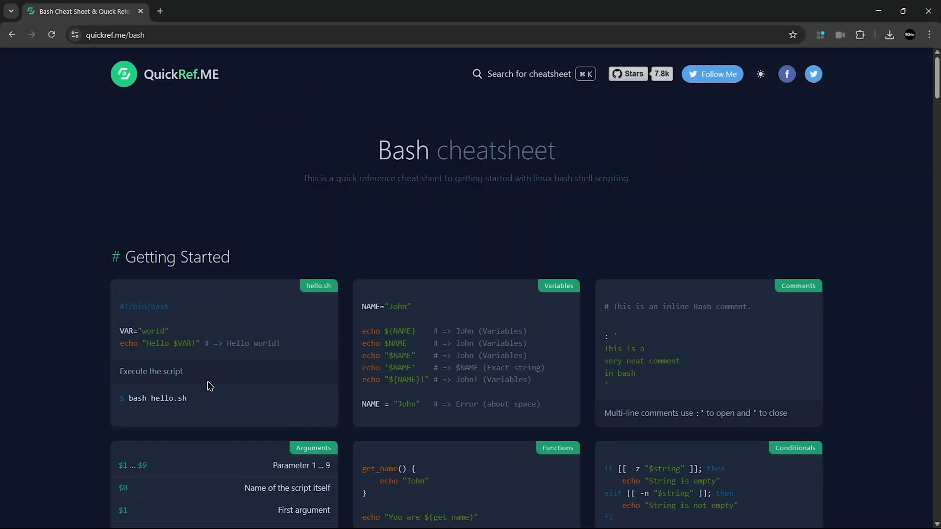
Scroll to the Bash Optional arguments card and highlight its code and description
scroll(367, 373, down, 15)
scroll(366, 370, down, 10)
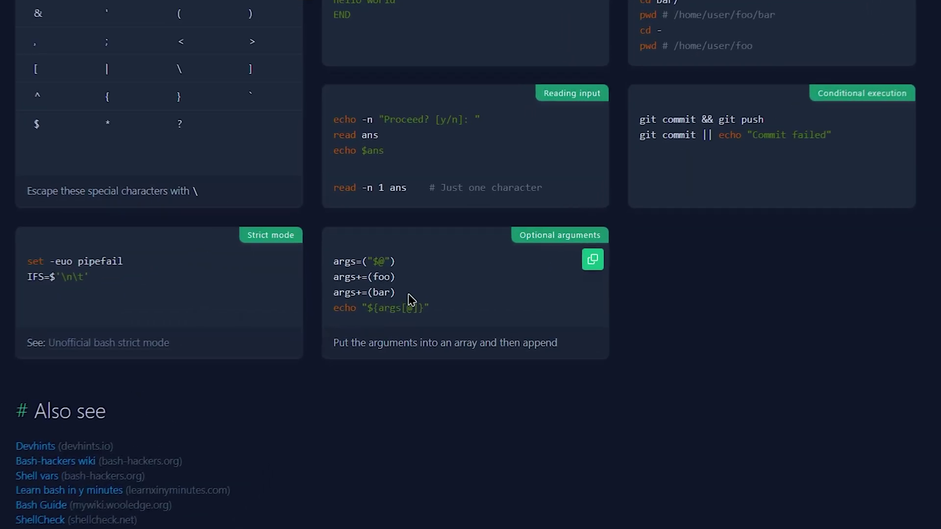
drag(310, 259, 430, 324)
click(460, 326)
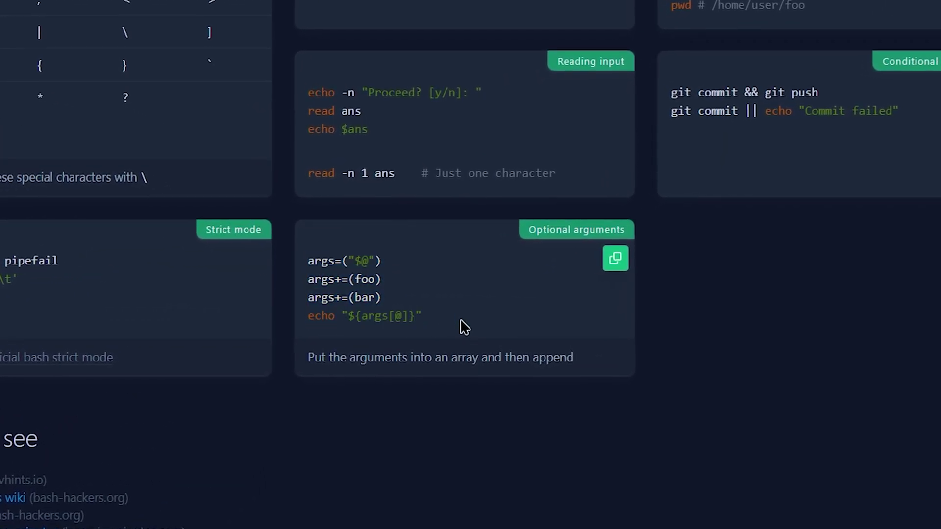
drag(574, 358, 308, 368)
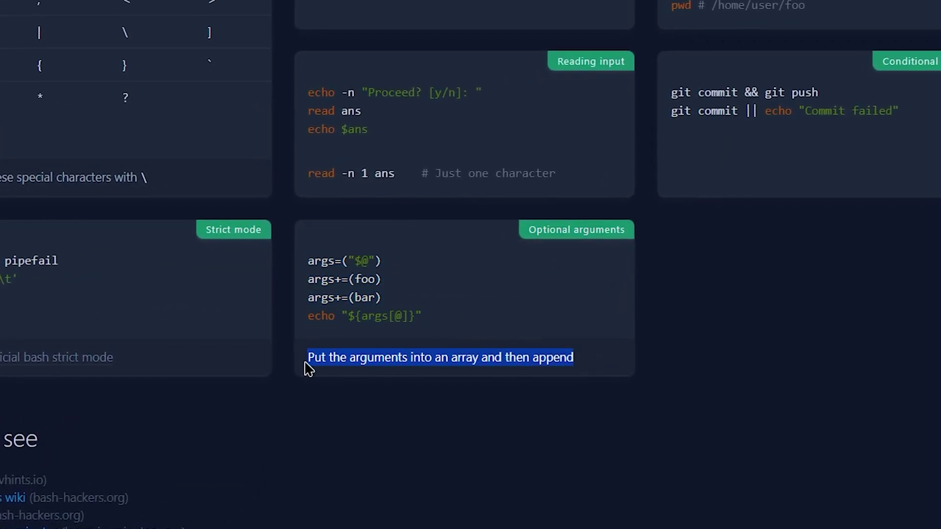
click(601, 265)
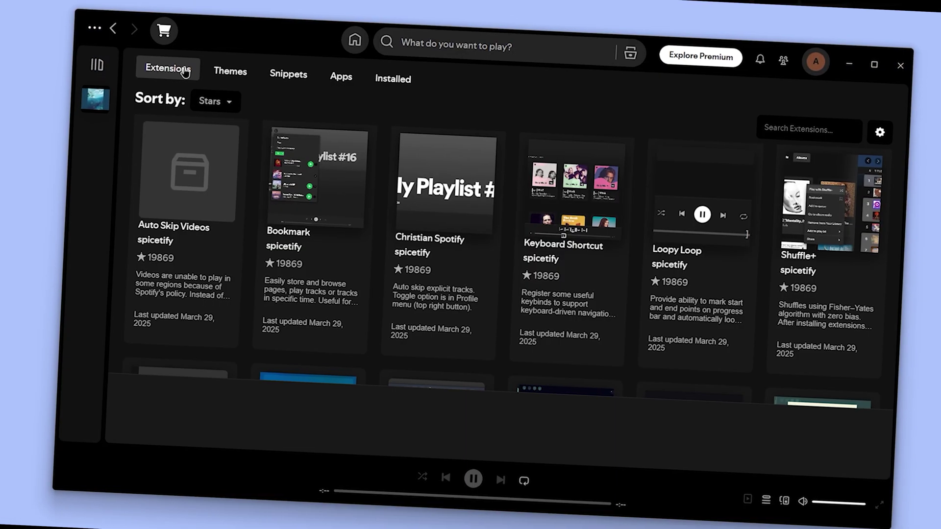
Switch the Spicetify Marketplace from Extensions to the Themes listing
click(226, 76)
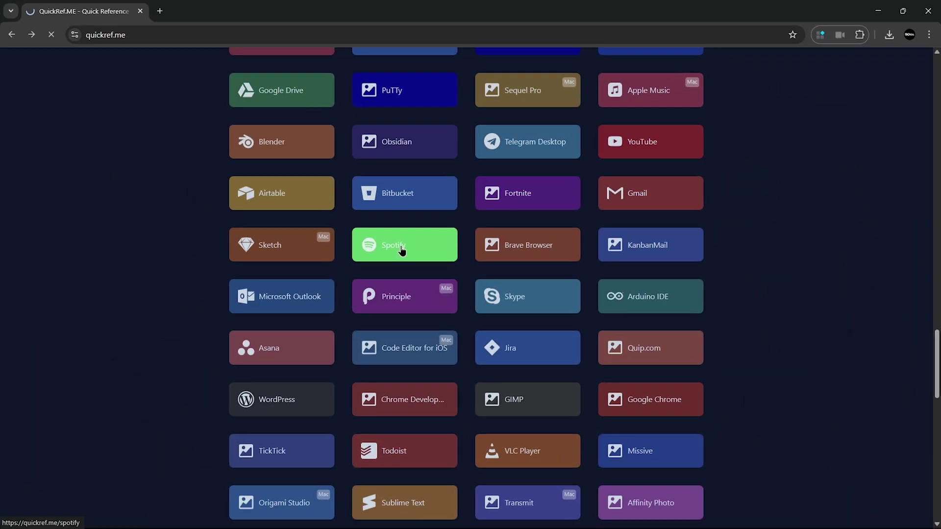
Open QuickRef's Spotify cheatsheet and highlight its Keyboard Shortcuts heading
click(426, 246)
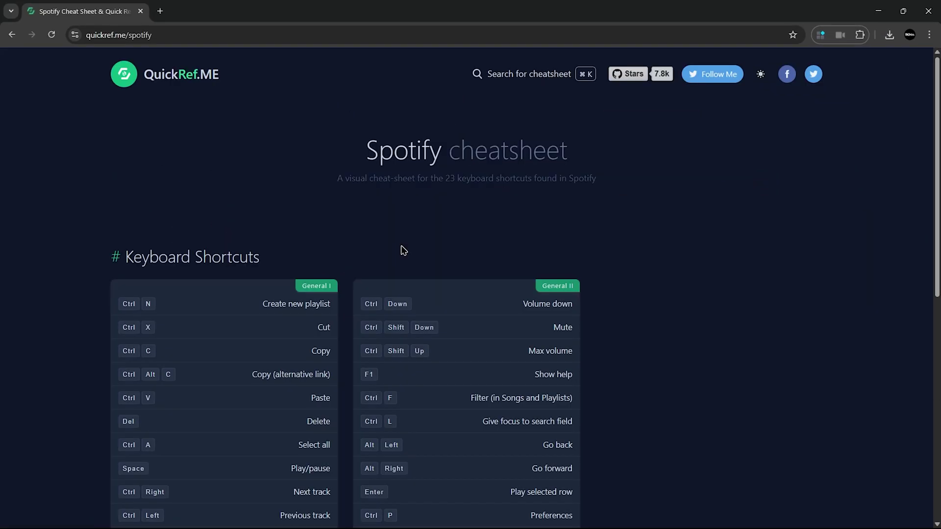
scroll(403, 250, down, 3)
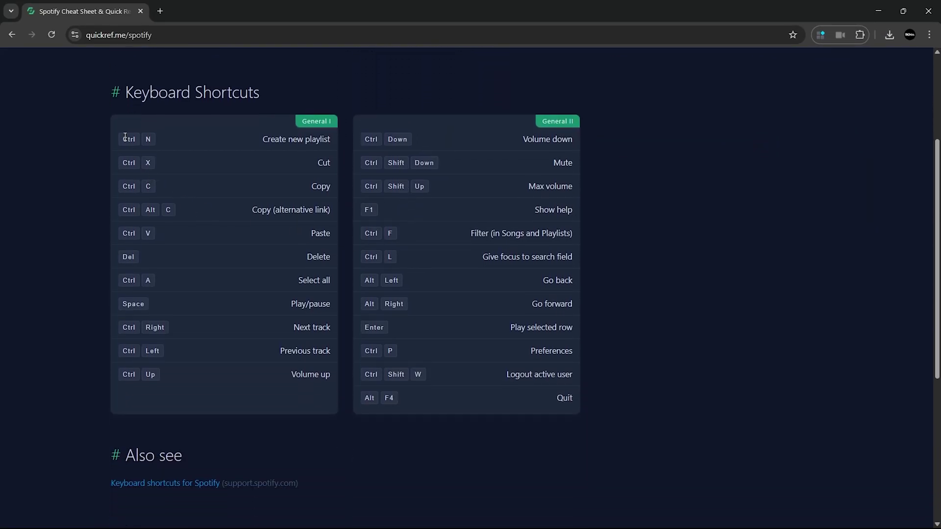
drag(110, 93, 267, 89)
click(338, 106)
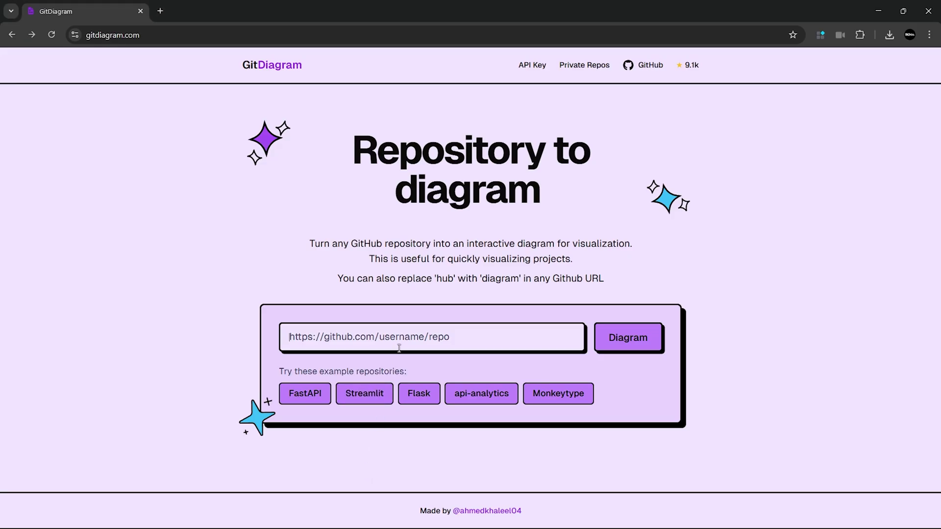
key(ctrl+v)
key(Return)
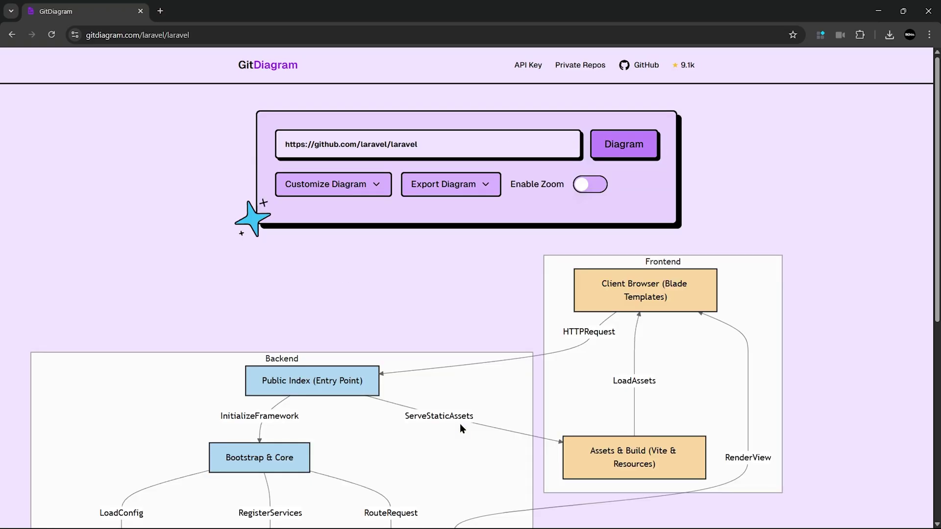
scroll(496, 283, down, 2)
scroll(495, 281, down, 1)
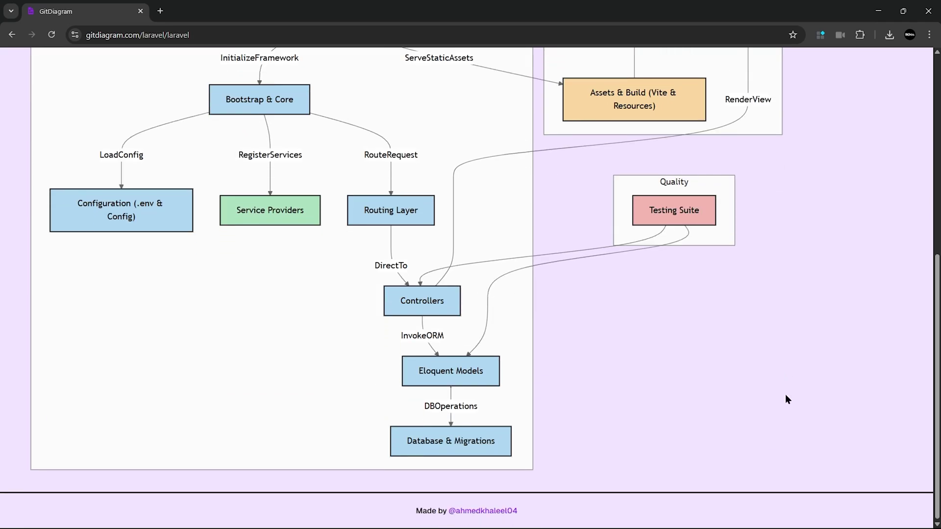
scroll(785, 395, up, 7)
click(488, 185)
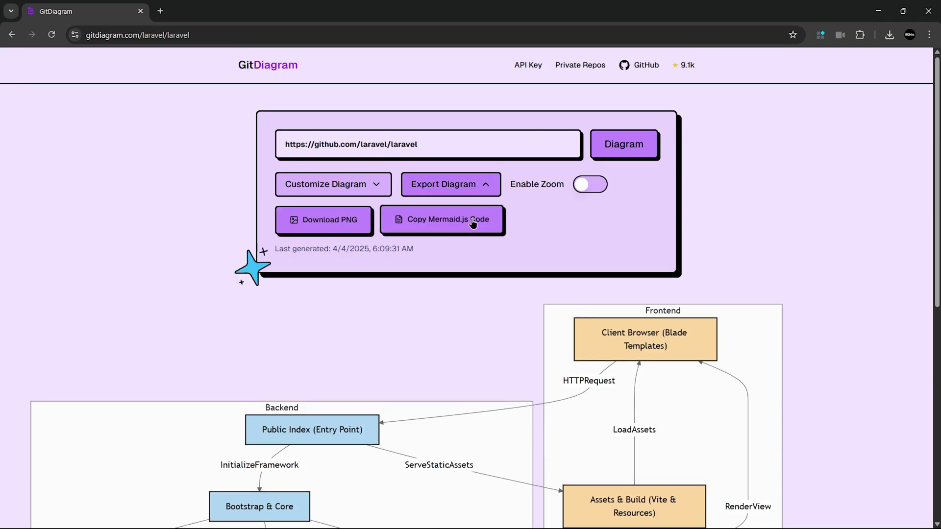
click(590, 185)
scroll(615, 428, up, 3)
scroll(615, 428, down, 4)
scroll(615, 428, up, 3)
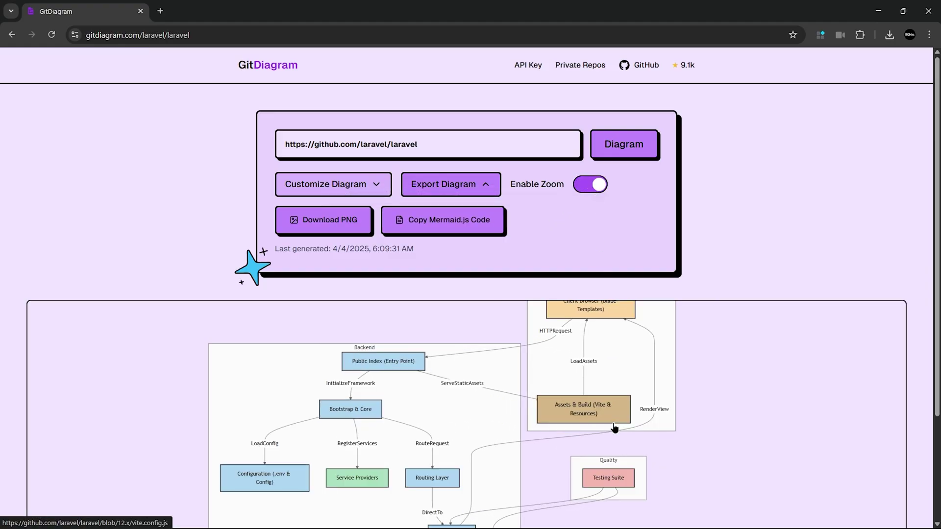
click(372, 194)
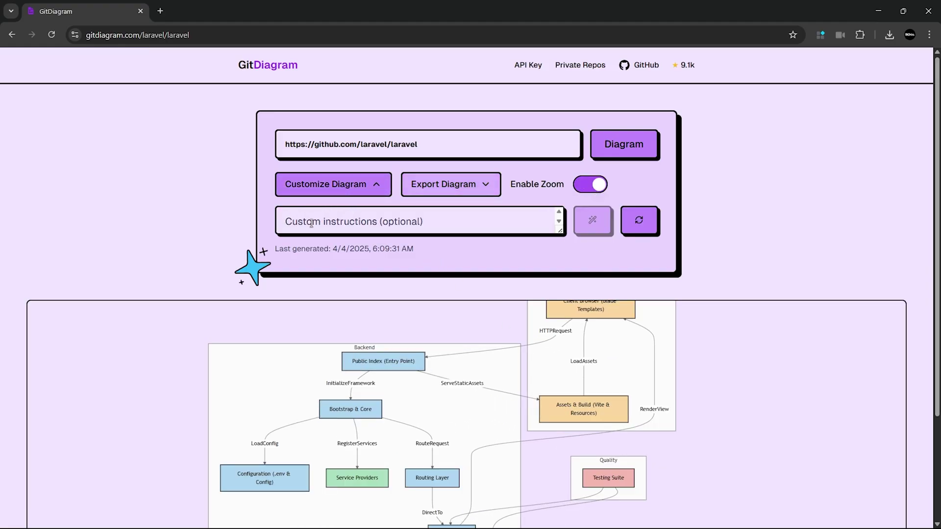
key(alt+Left)
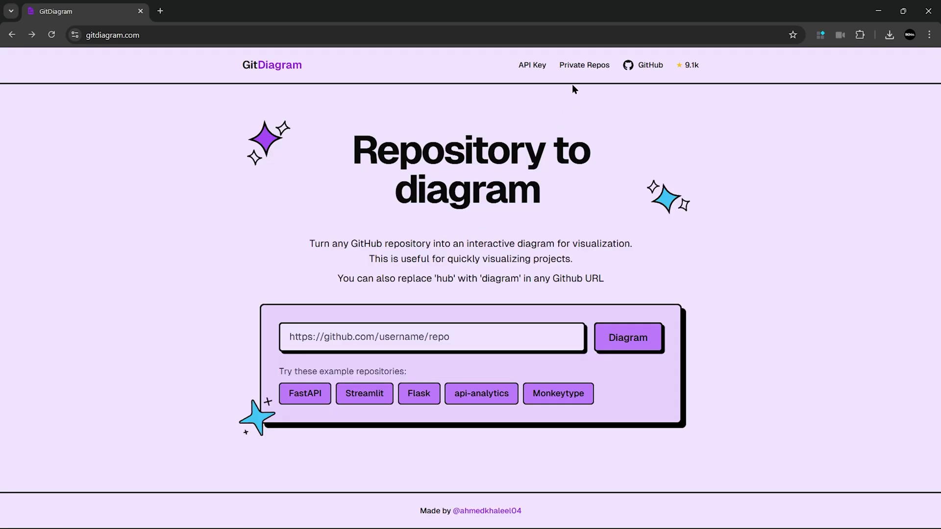
click(583, 69)
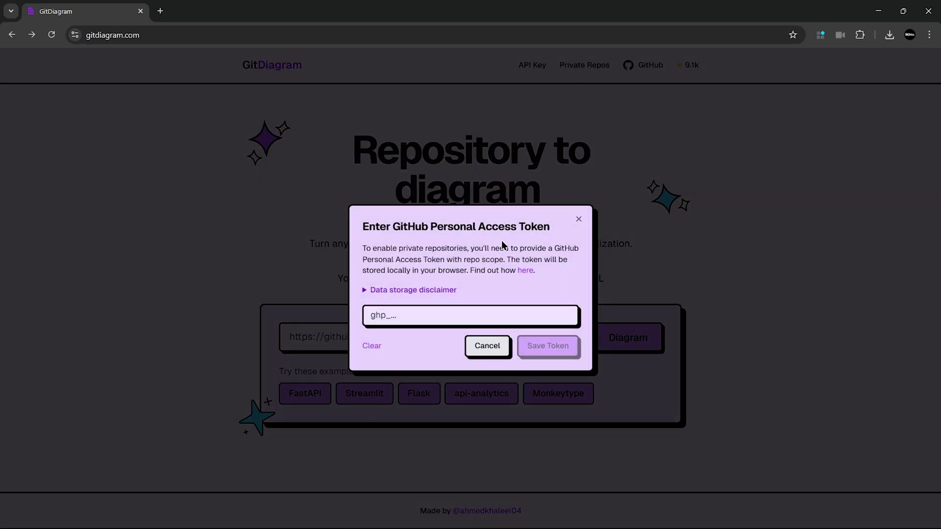
drag(548, 226, 365, 229)
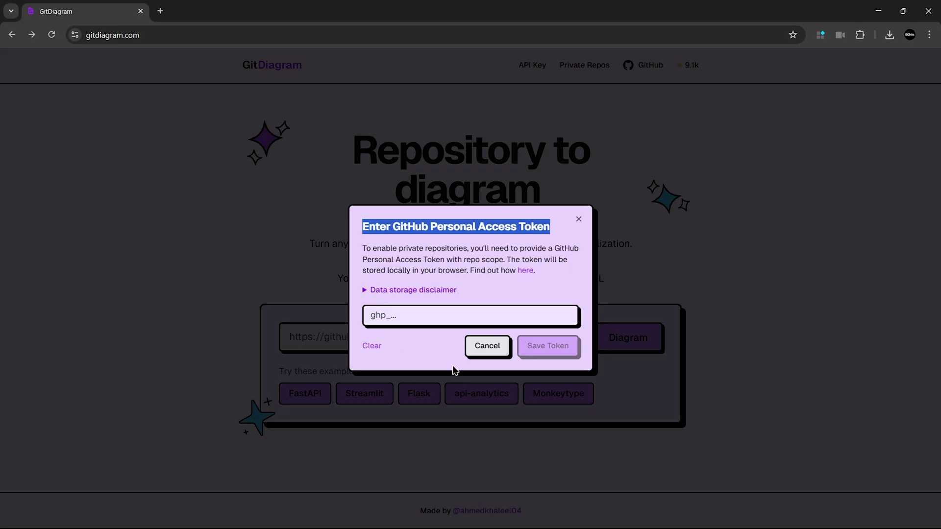
click(498, 345)
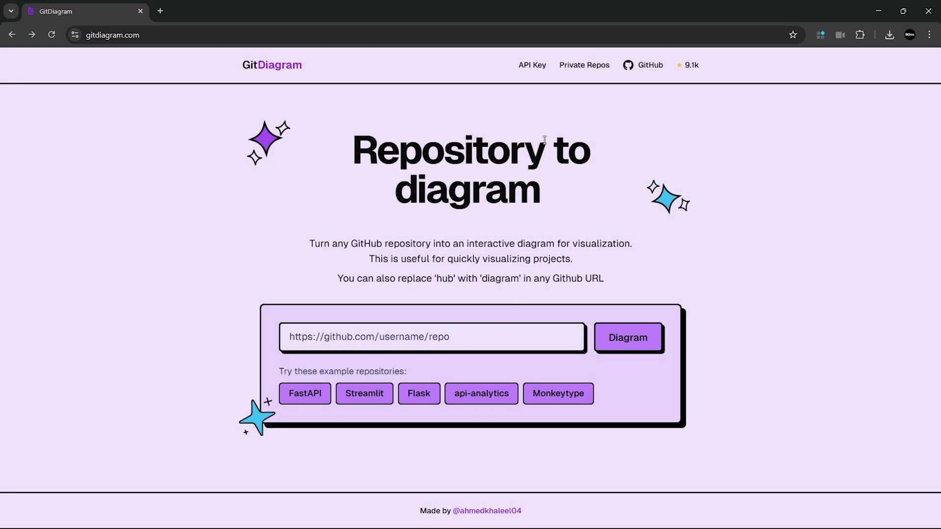
click(535, 67)
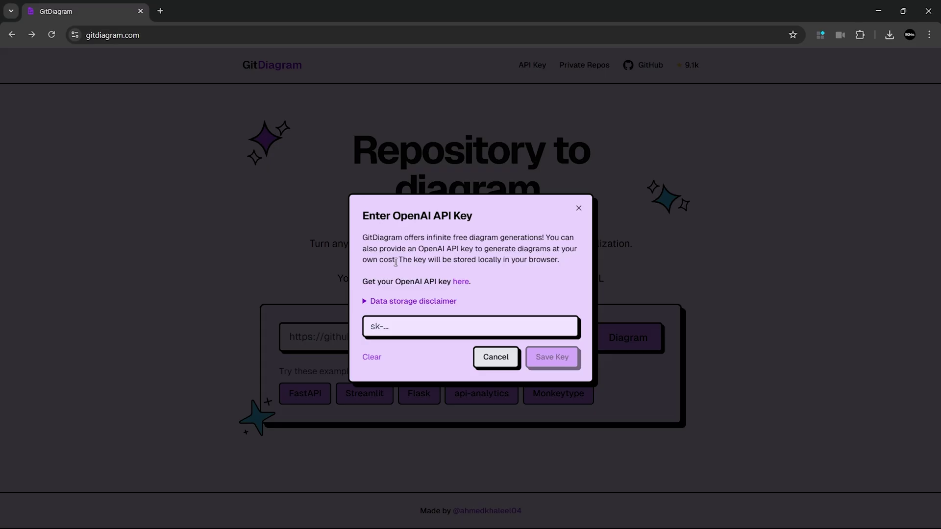
drag(363, 237, 587, 272)
click(587, 271)
click(496, 357)
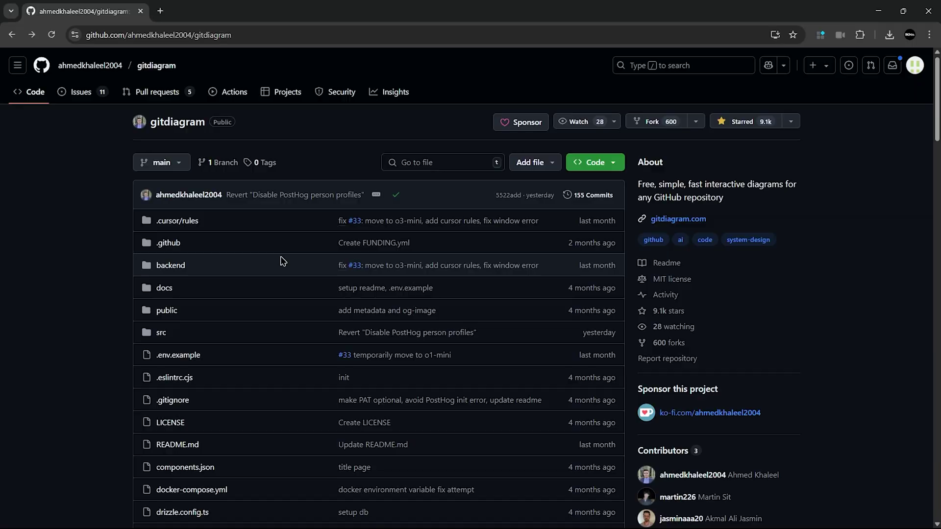
Change the repository URL's domain from github.com to gitdiagram.com and load it
click(152, 32)
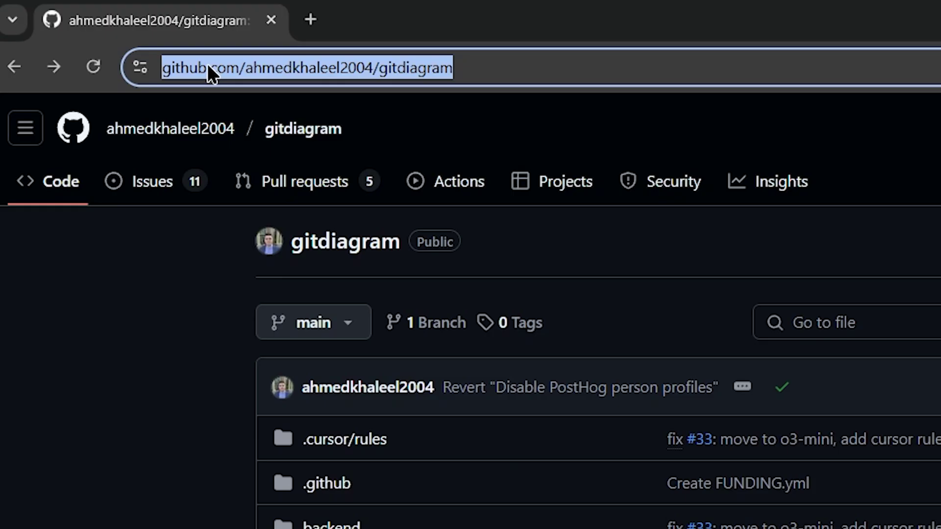
click(207, 64)
key(BackSpace)
key(BackSpace)
key(BackSpace)
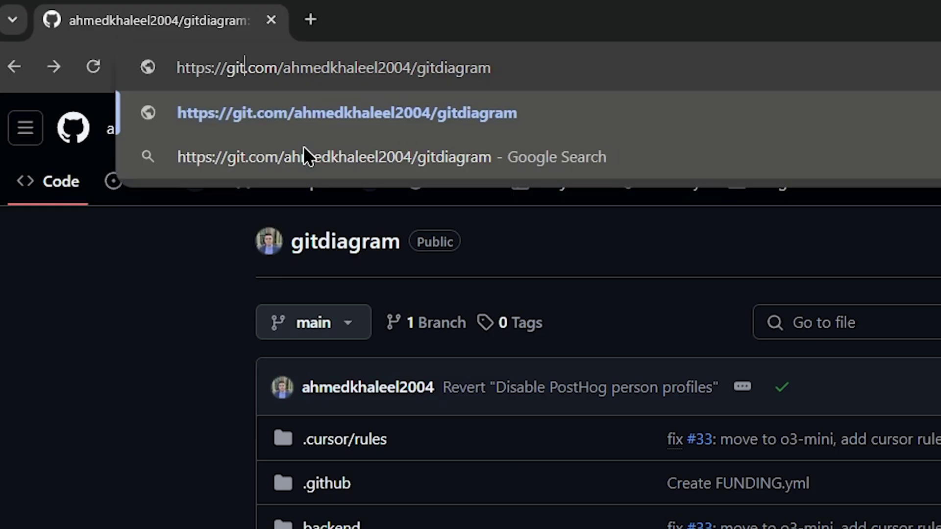
text(dia)
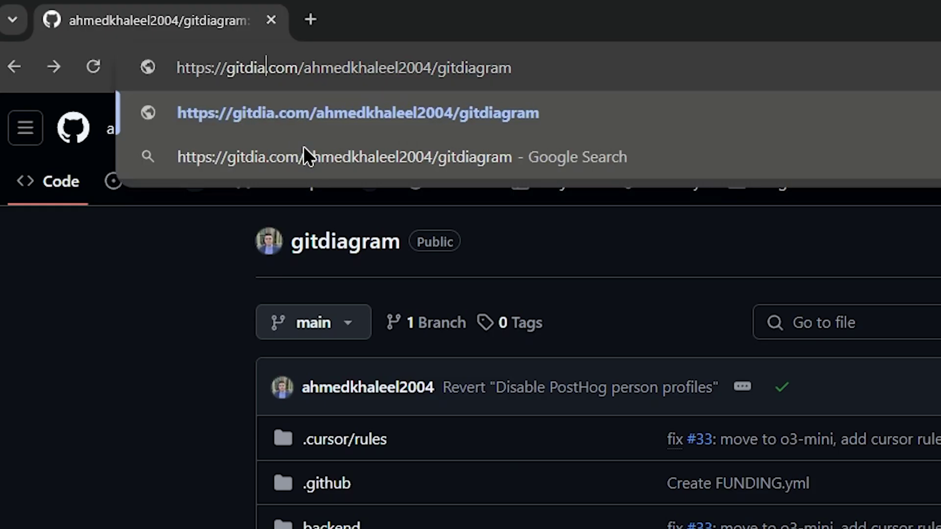
text(gram)
key(Return)
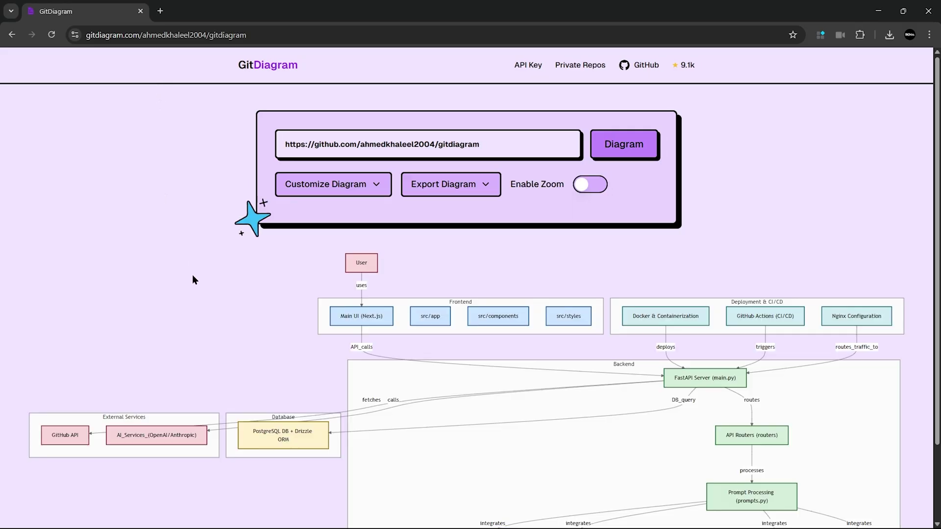
Scroll down through the generated gitdiagram architecture diagram
scroll(441, 368, down, 2)
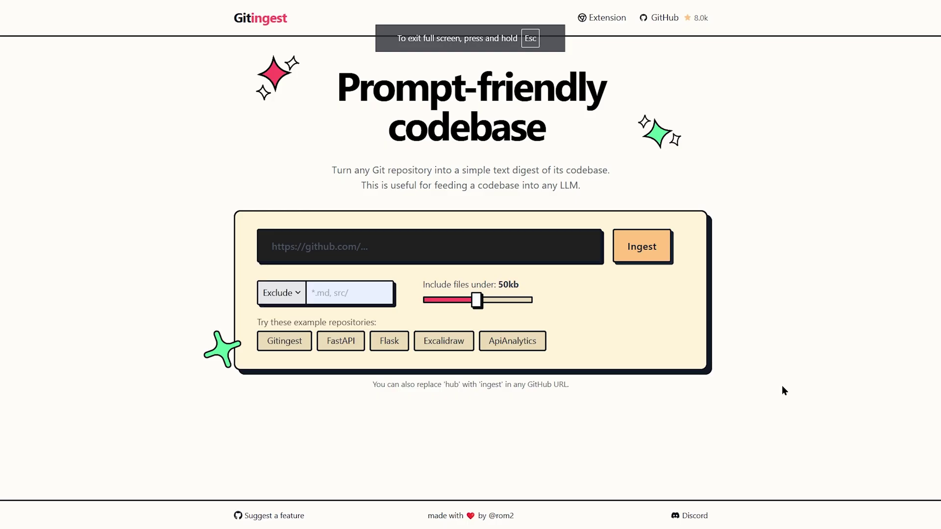
Enter the FastAPI repository address in Gitingest and generate its digest
click(518, 250)
key(Down)
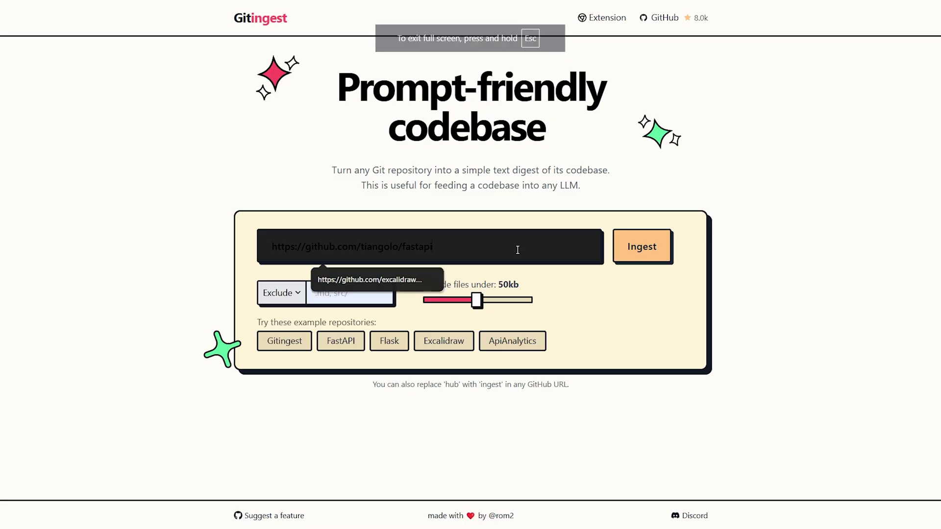
key(Return)
click(635, 258)
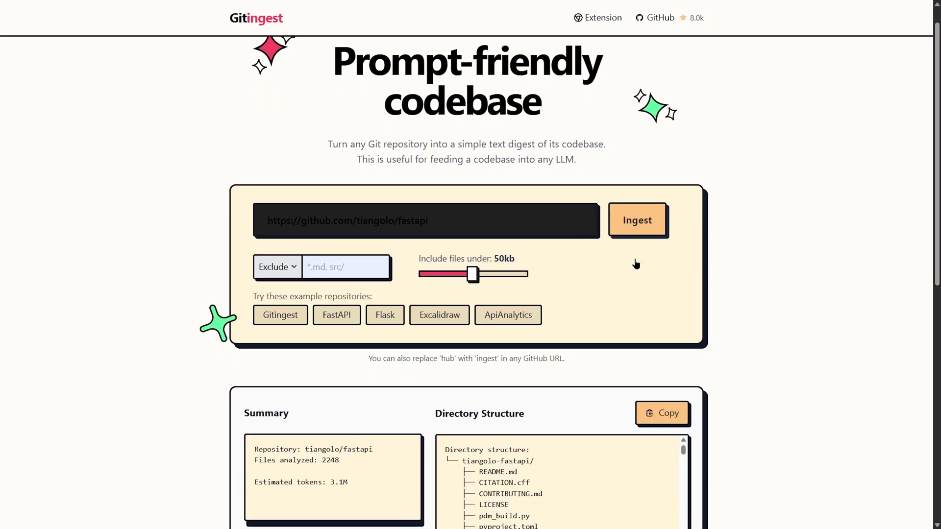
Exclude README.md and CITATION.cff and raise the file-size limit to 86kb
scroll(678, 299, up, 5)
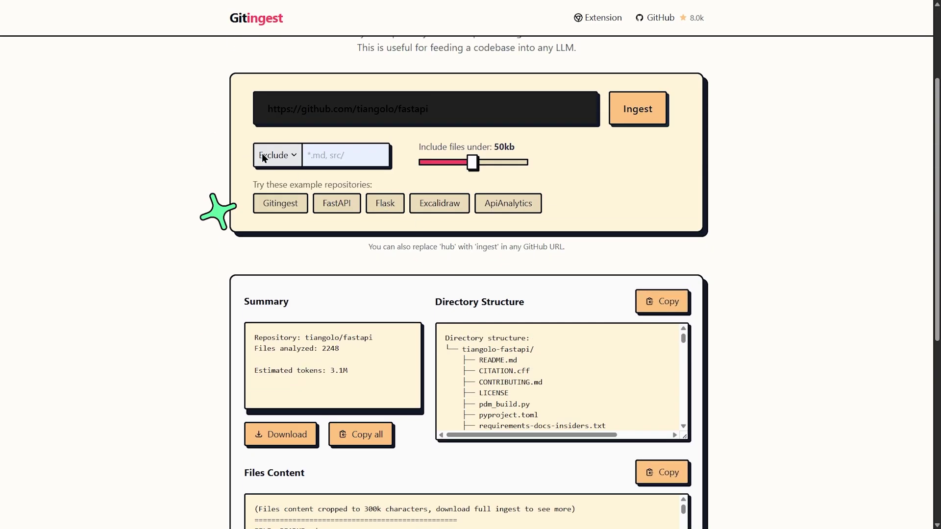
click(485, 372)
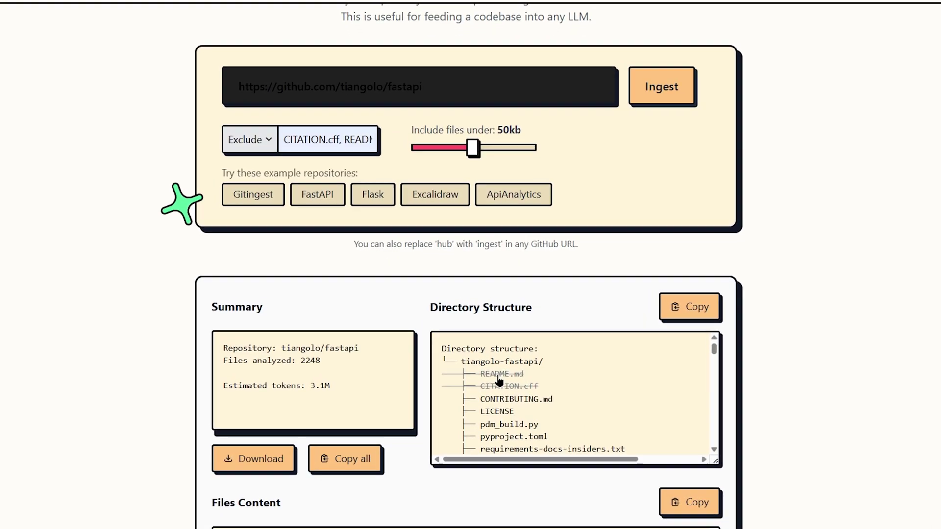
click(488, 393)
mouse_move(473, 145)
mouse_down()
mouse_move(464, 156)
mouse_move(480, 158)
mouse_up()
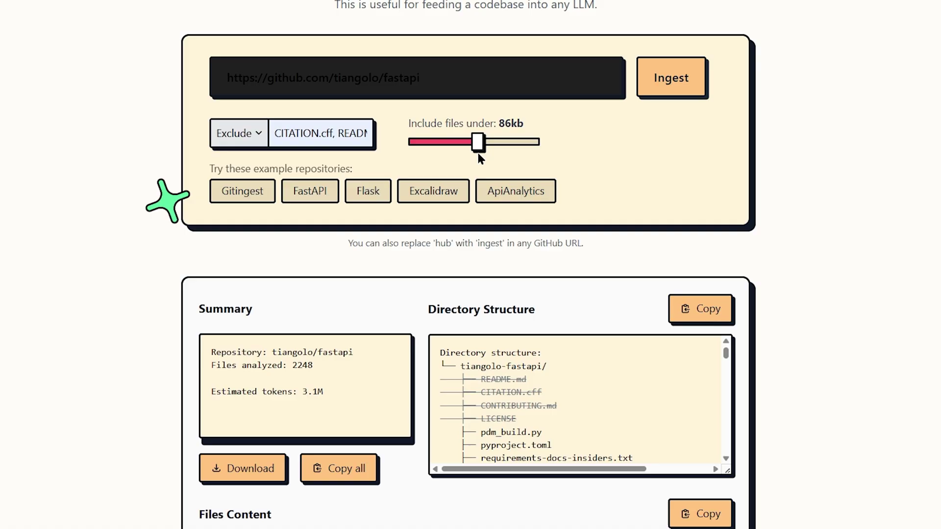
Browse the digest's Summary, Directory Structure and file contents
scroll(264, 263, down, 2)
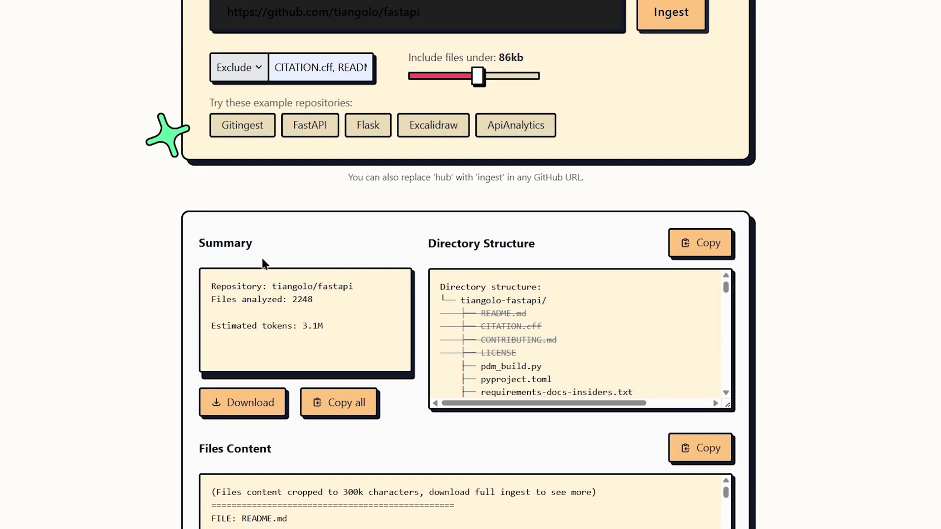
drag(199, 245, 260, 252)
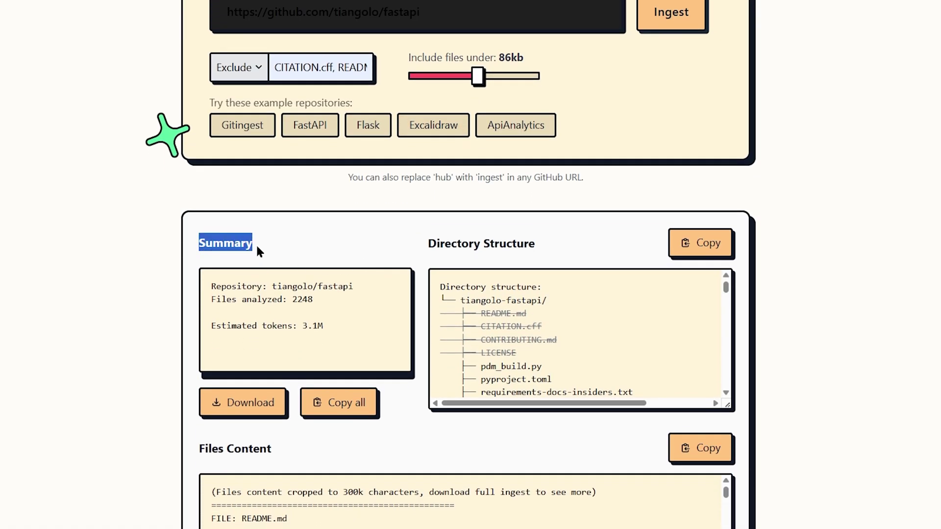
click(353, 351)
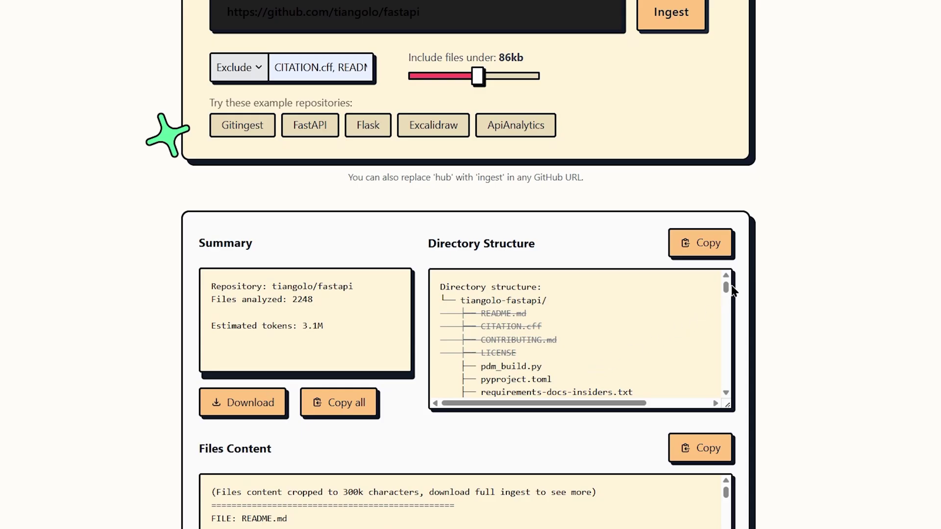
drag(513, 243, 468, 242)
drag(727, 288, 741, 301)
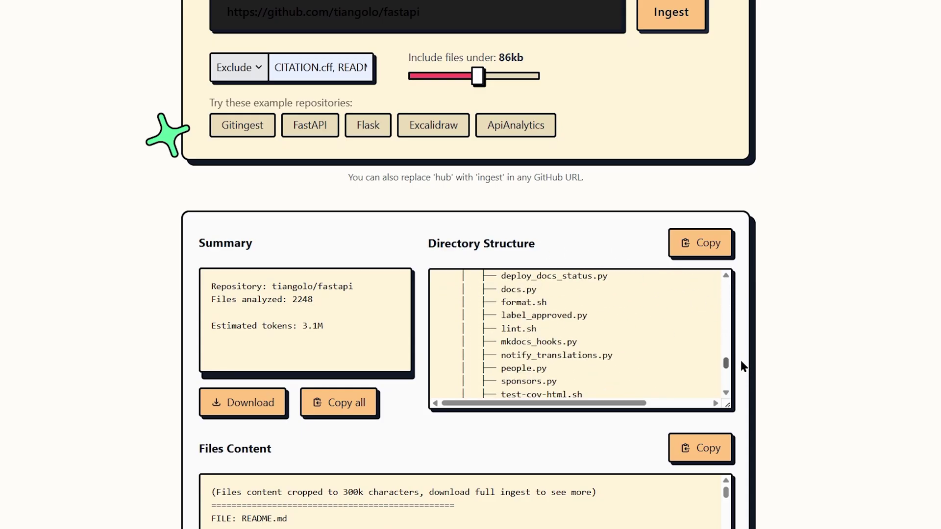
scroll(811, 307, down, 4)
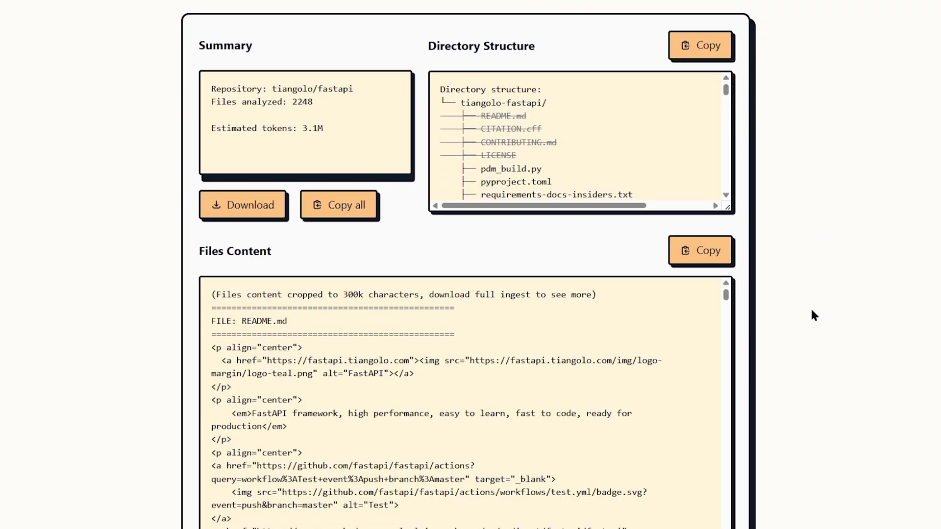
scroll(366, 203, down, 3)
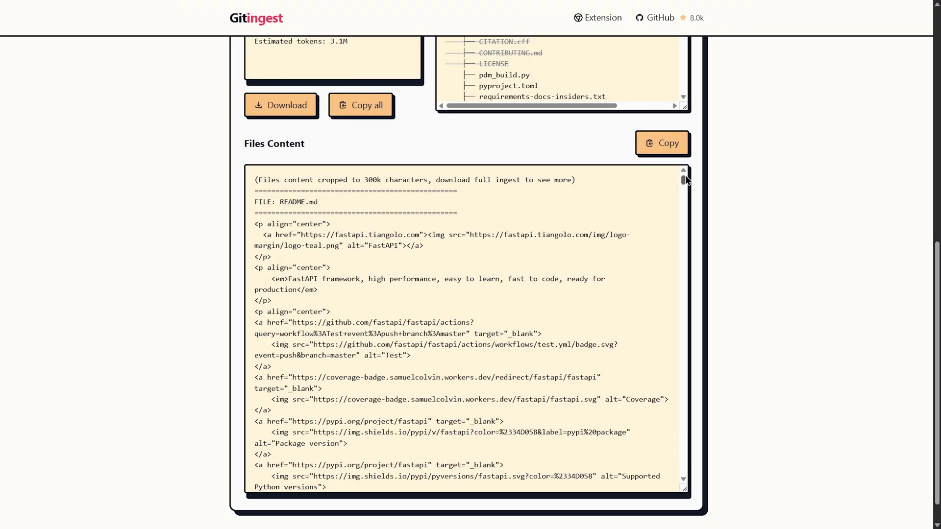
mouse_move(687, 180)
mouse_down()
mouse_move(706, 464)
mouse_move(712, 339)
mouse_move(691, 166)
mouse_up()
Send marticliment/ElevenClock to Gitingest and scroll through its Files Content box
scroll(784, 192, down, 1)
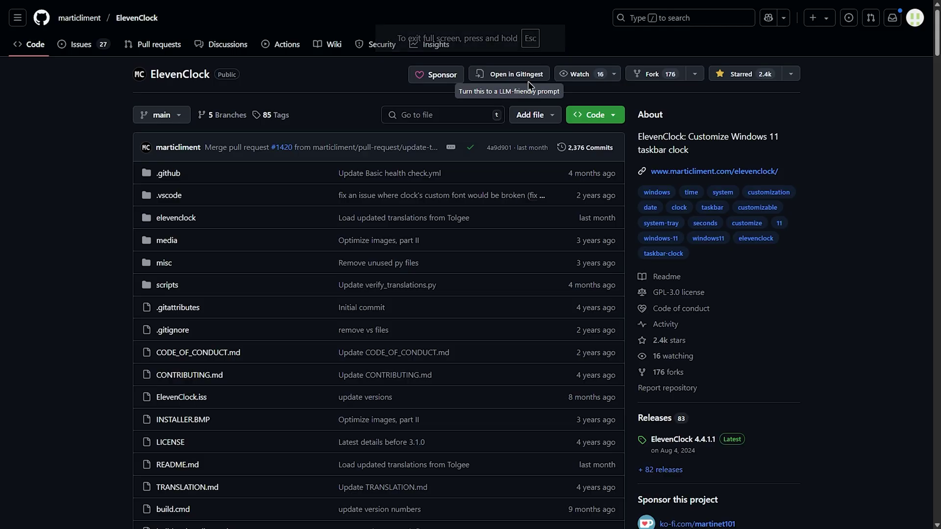
click(527, 80)
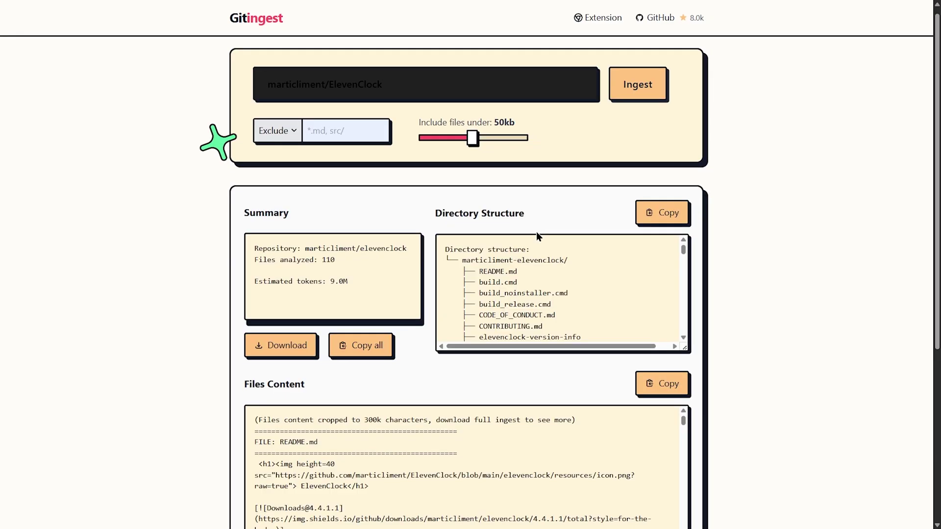
scroll(536, 231, down, 4)
scroll(782, 203, down, 2)
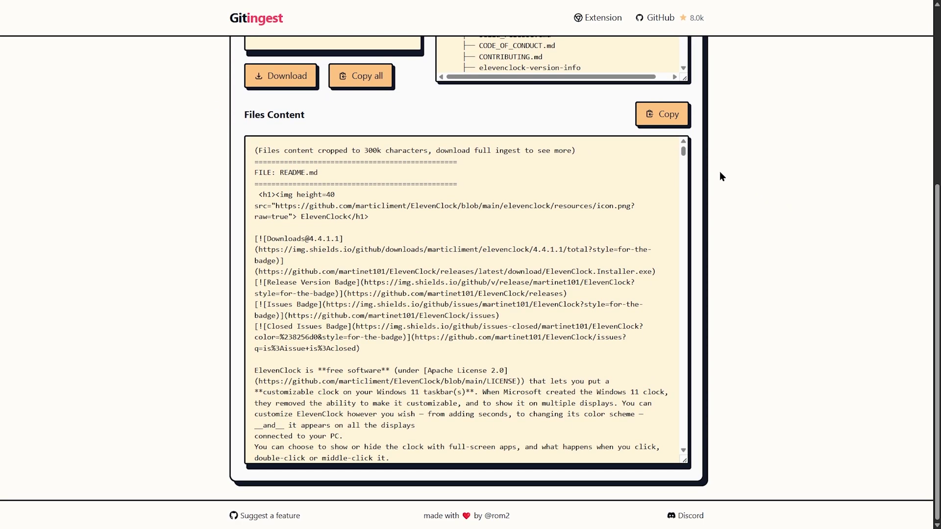
drag(684, 150, 690, 458)
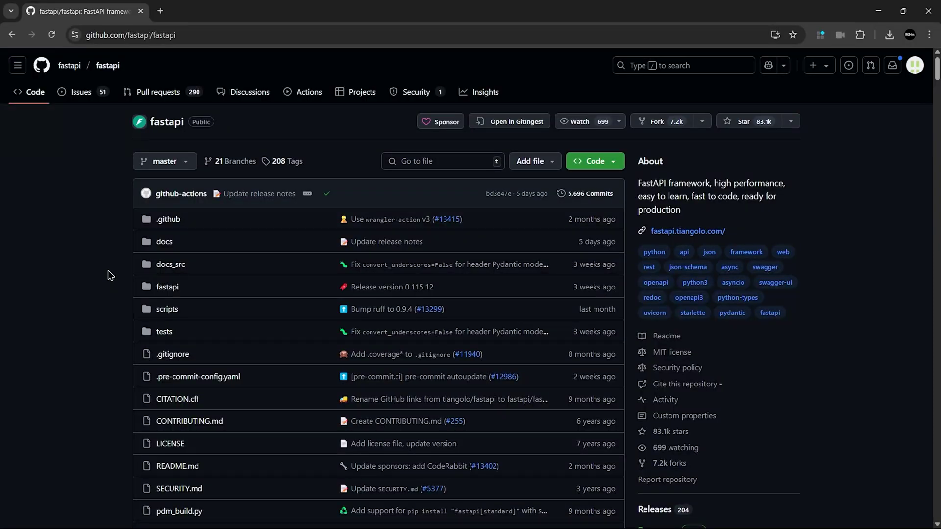
Insert gitingest.com/ into the fastapi GitHub URL and scroll the 2248-file digest
click(93, 34)
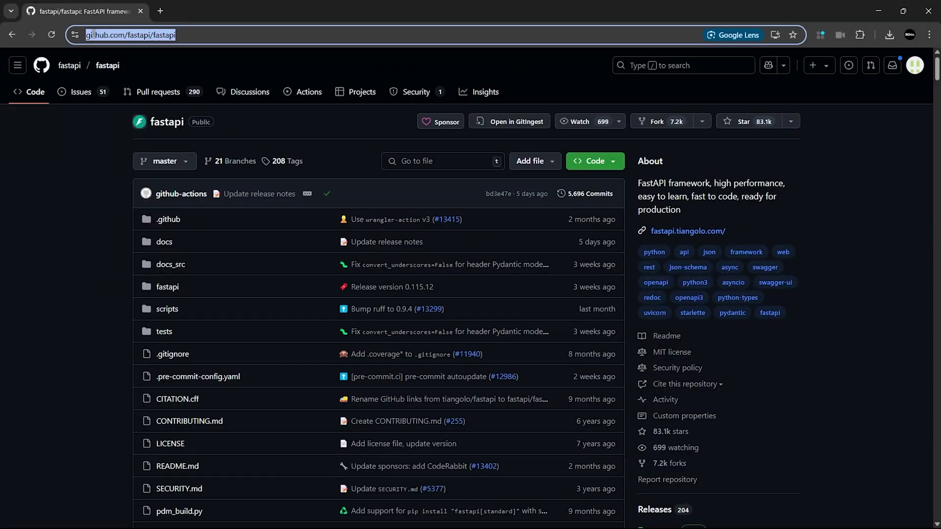
click(93, 34)
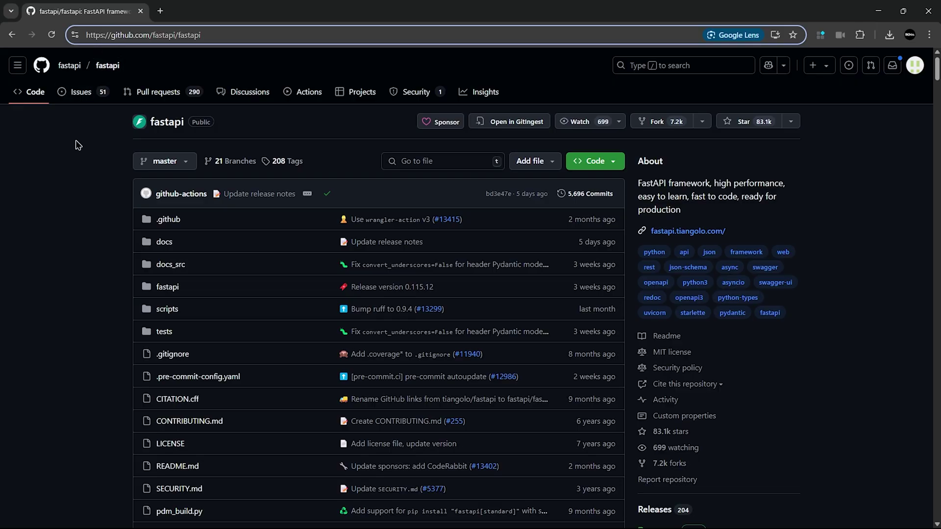
text(gitin)
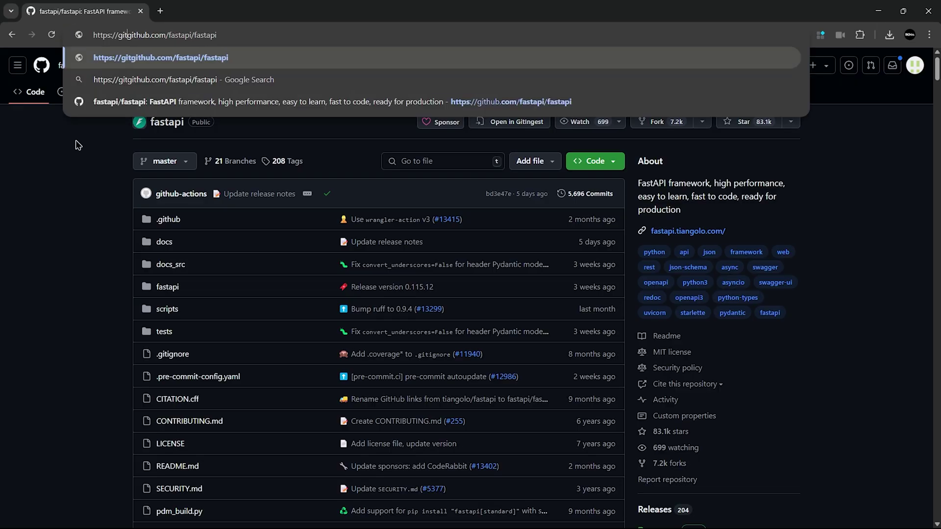
text(g)
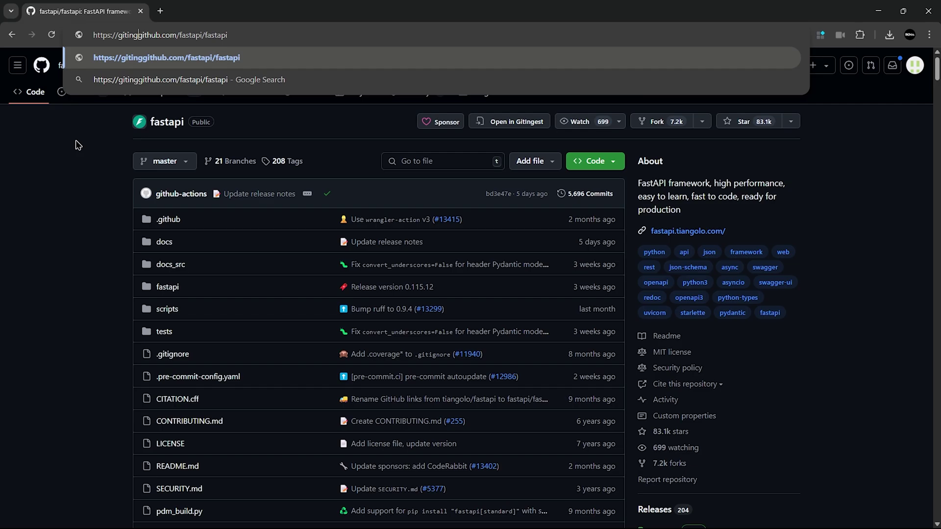
text(est.)
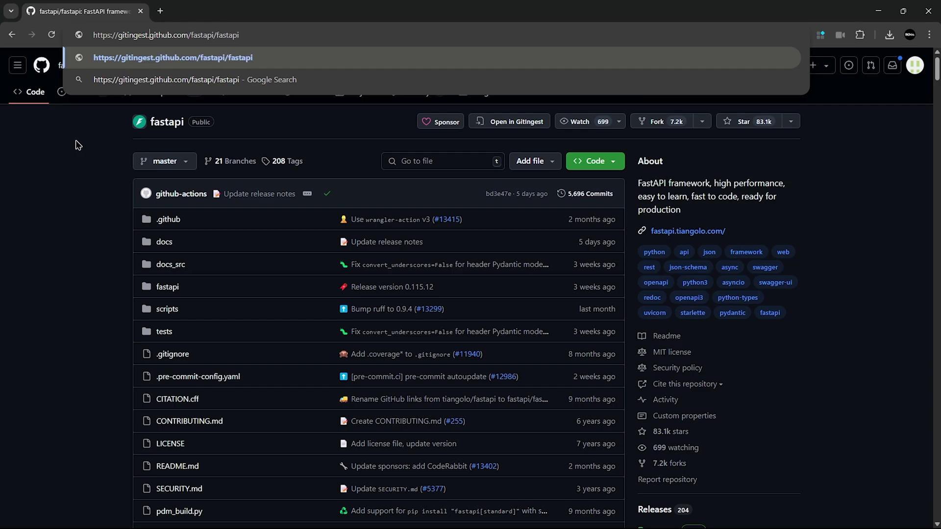
text(com/)
key(Return)
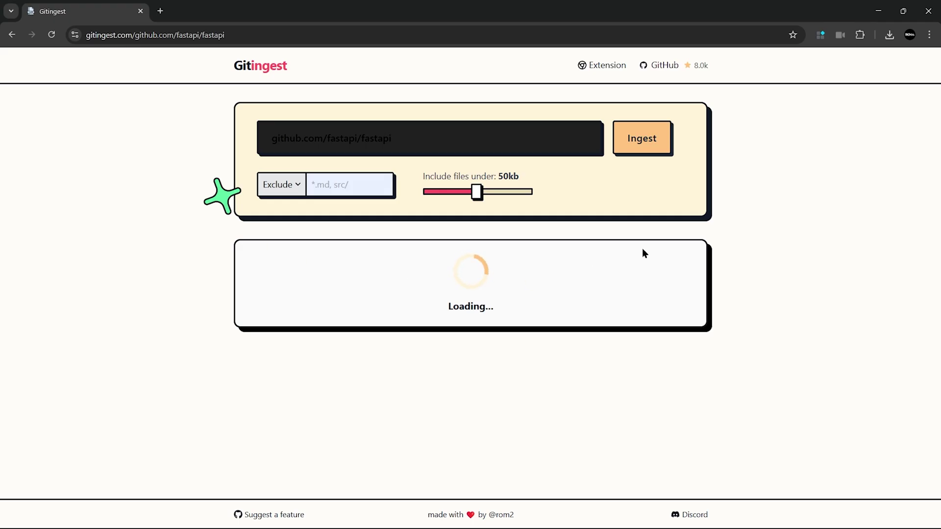
scroll(528, 372, down, 2)
scroll(528, 372, down, 2)
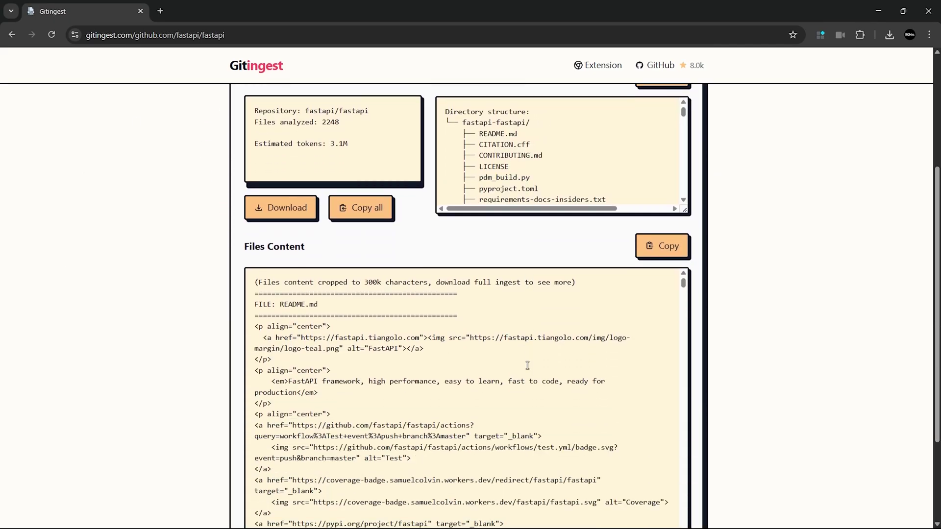
scroll(528, 372, down, 5)
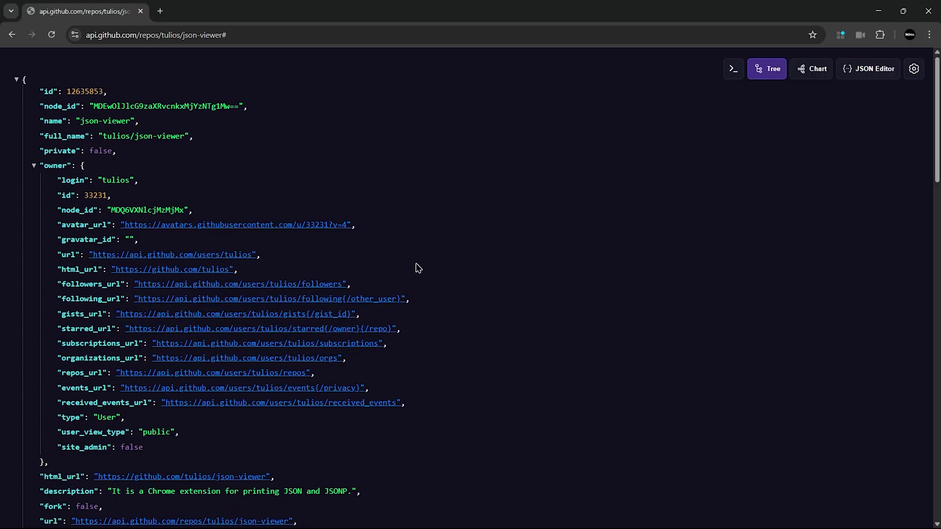
Collapse the owner, license and topics entries and copy the topics value
click(33, 166)
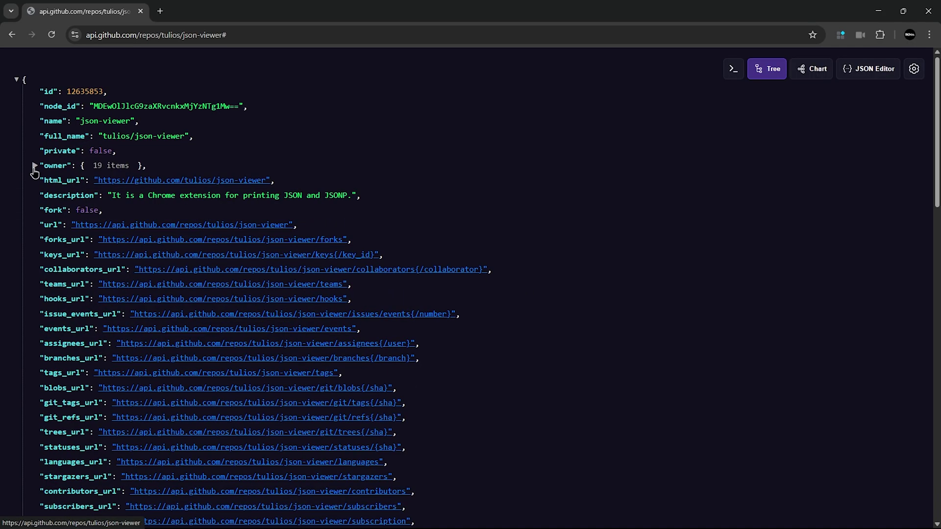
scroll(36, 173, down, 3)
scroll(38, 174, down, 4)
scroll(38, 174, down, 4)
scroll(41, 200, down, 2)
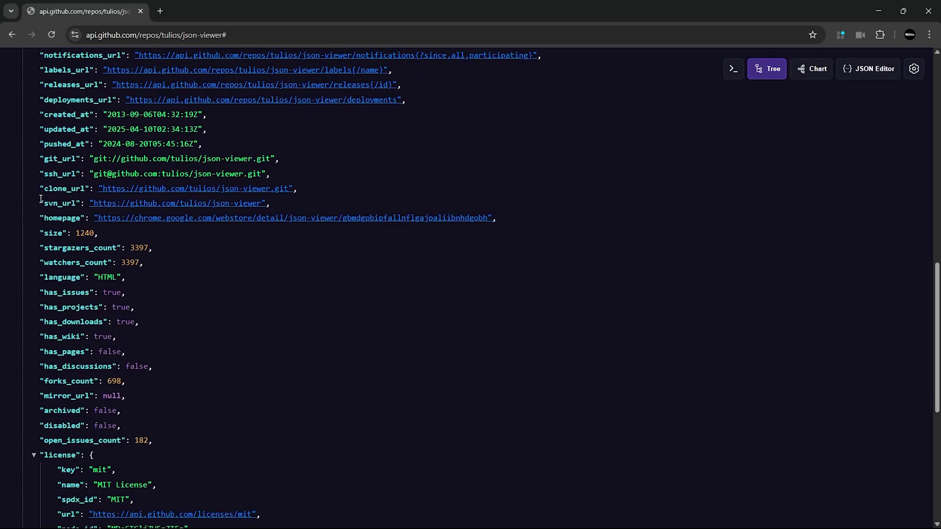
click(35, 455)
scroll(37, 455, down, 3)
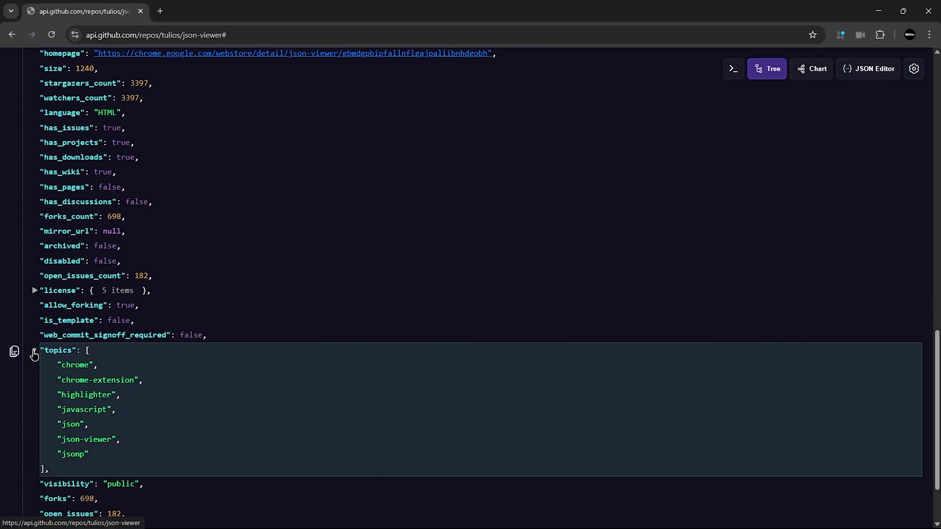
click(34, 351)
mouse_move(13, 382)
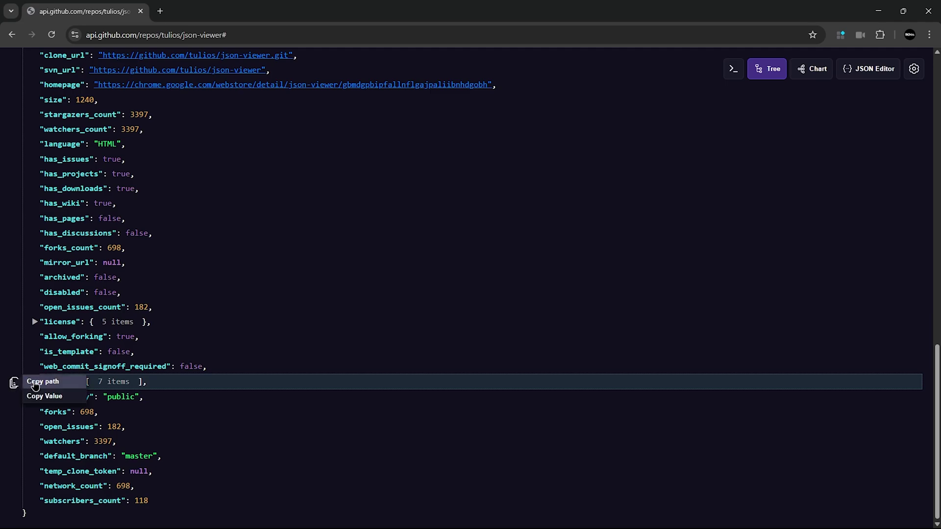
click(50, 398)
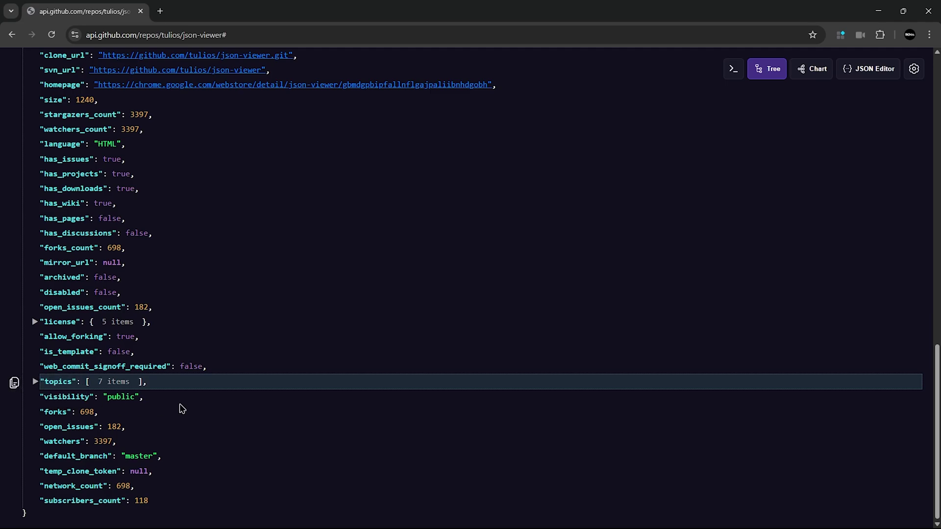
scroll(578, 297, up, 4)
scroll(675, 195, up, 10)
Run the path query .owner.login to get 'tulios', then close the filter
click(732, 73)
click(657, 74)
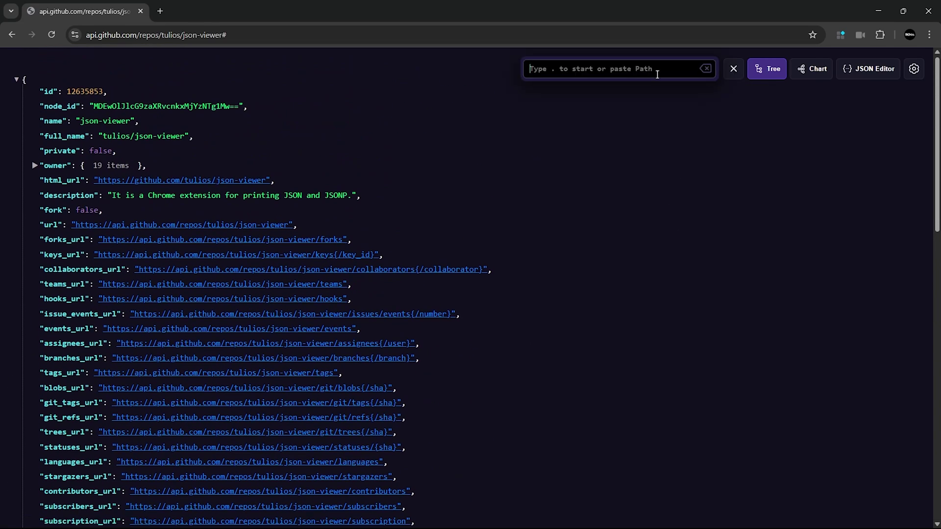
text(.)
click(626, 204)
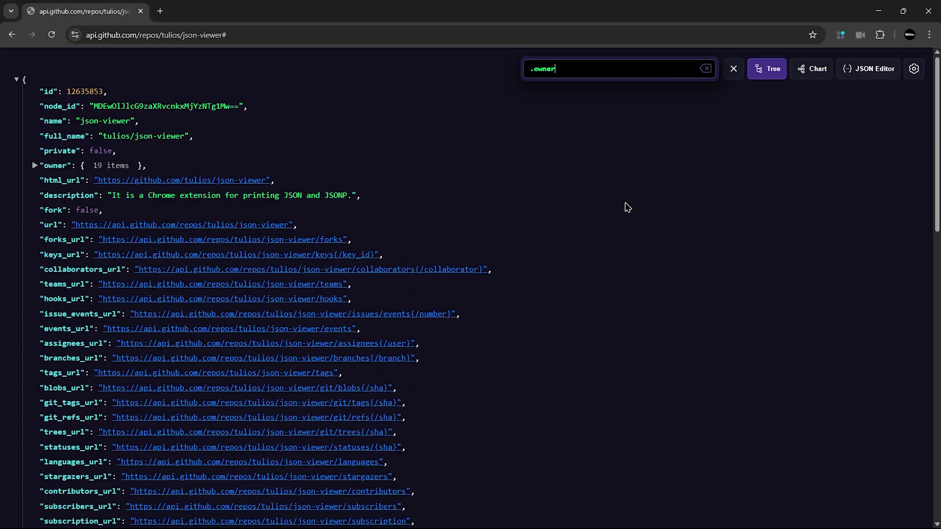
key(Return)
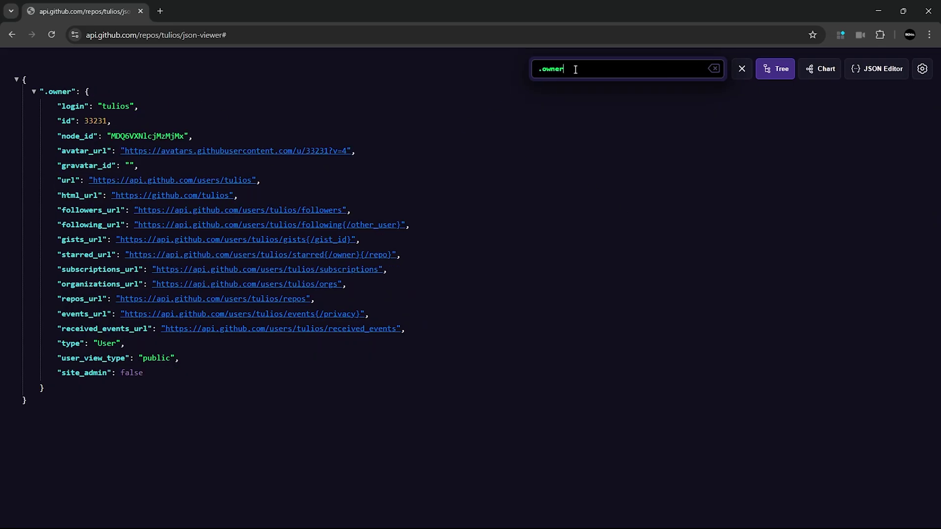
text(.)
click(575, 101)
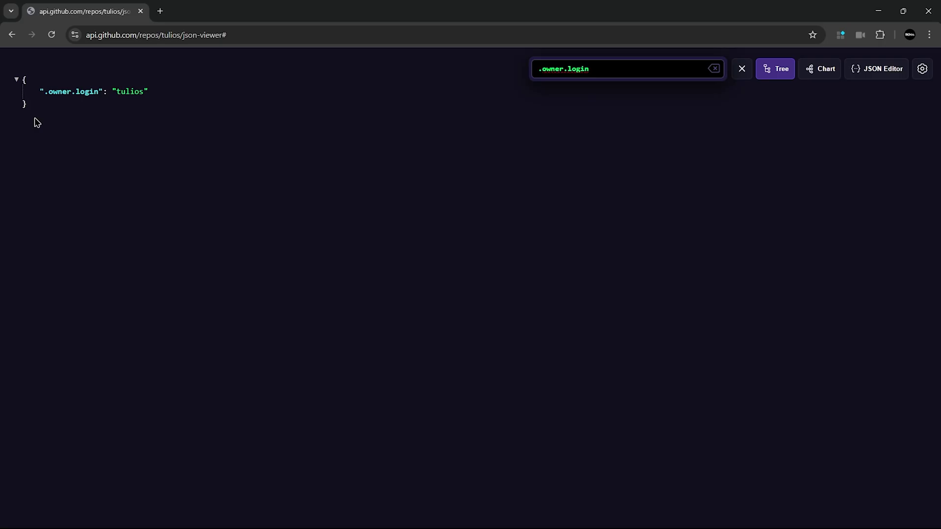
click(713, 70)
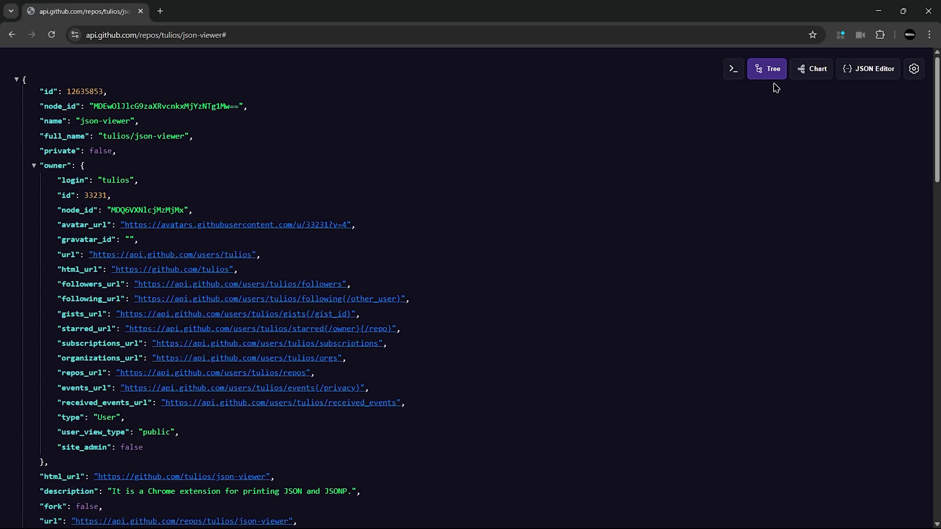
click(813, 74)
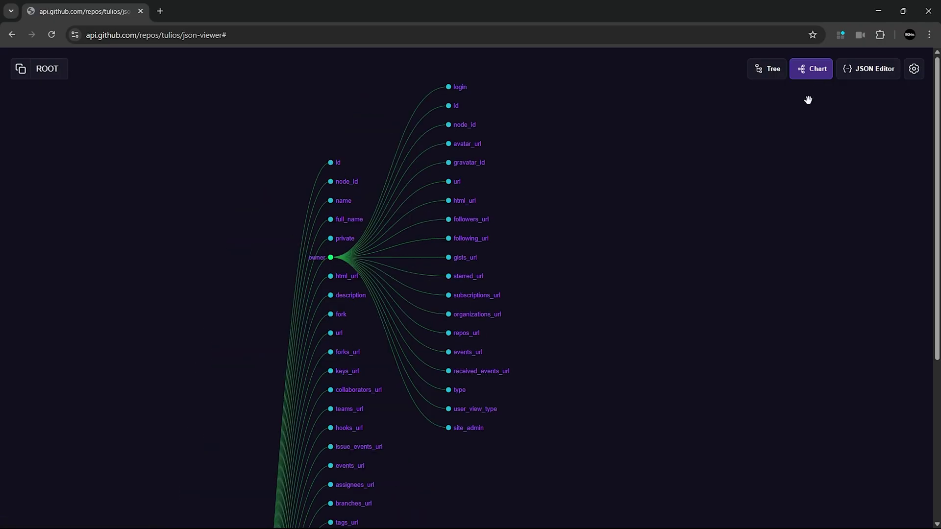
scroll(936, 156, down, 5)
scroll(936, 157, up, 5)
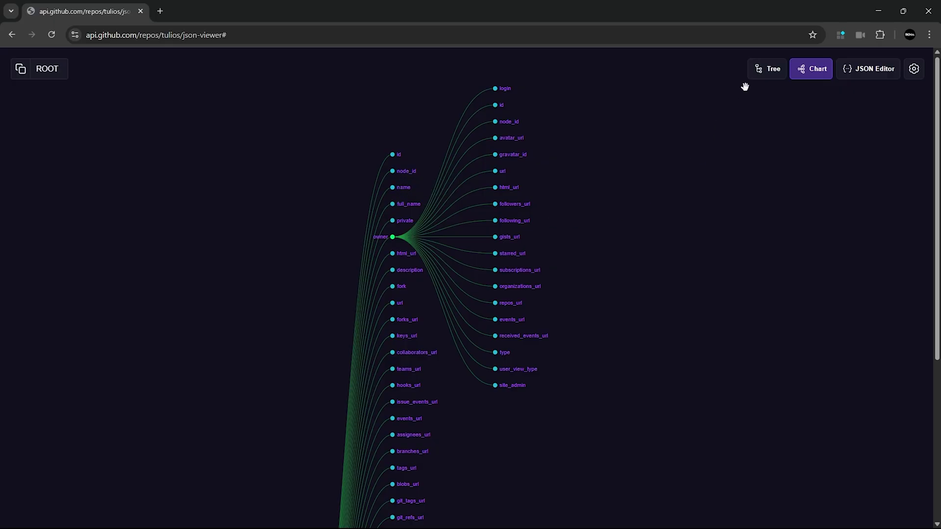
click(767, 74)
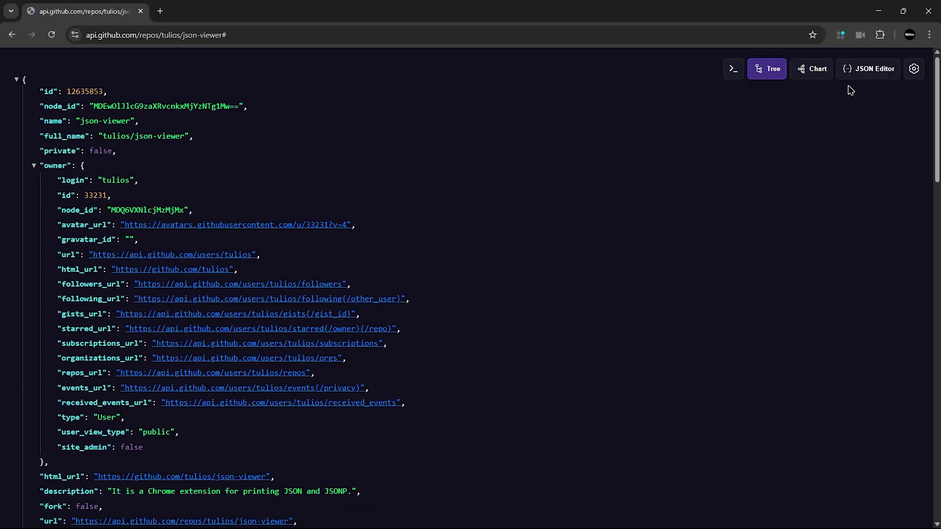
Switch to the JSON Editor and scroll through the raw repository JSON
click(870, 73)
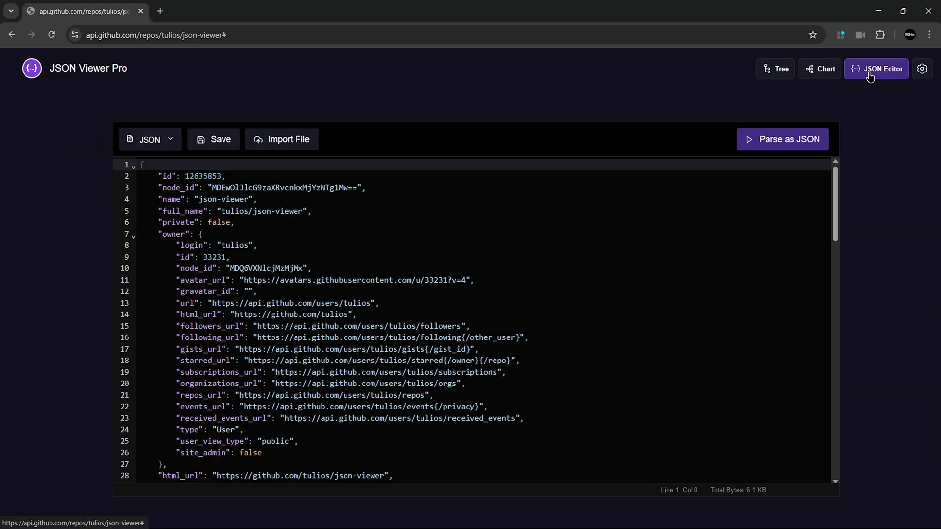
mouse_move(835, 178)
mouse_down()
mouse_move(836, 380)
mouse_move(553, 140)
mouse_up()
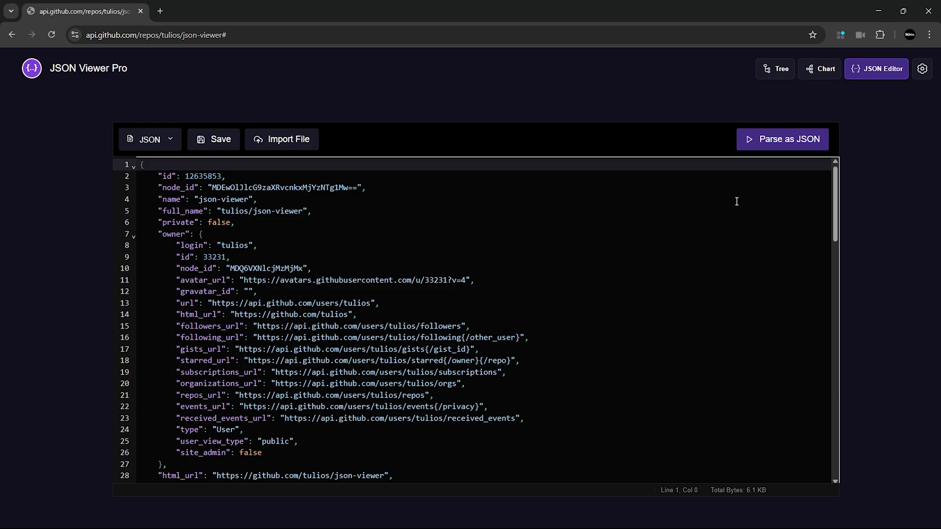
drag(830, 177, 849, 147)
Check the theme choices in the extension settings, then go to Manage URL
click(923, 69)
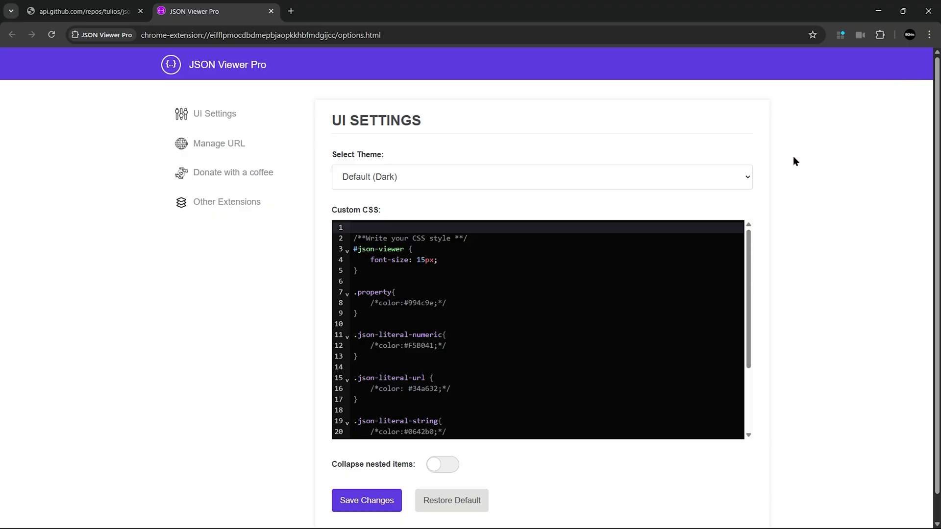
scroll(791, 164, down, 1)
click(711, 155)
click(678, 189)
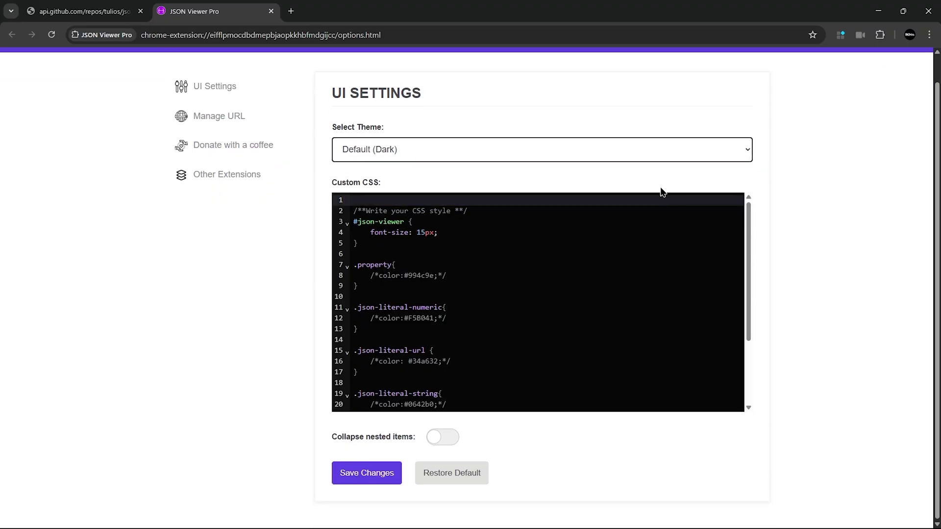
click(251, 120)
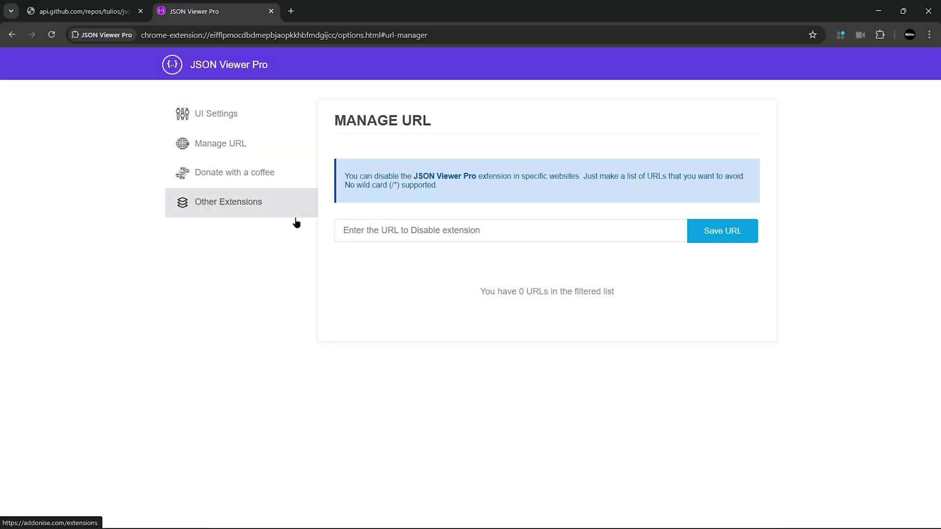
drag(345, 176, 473, 196)
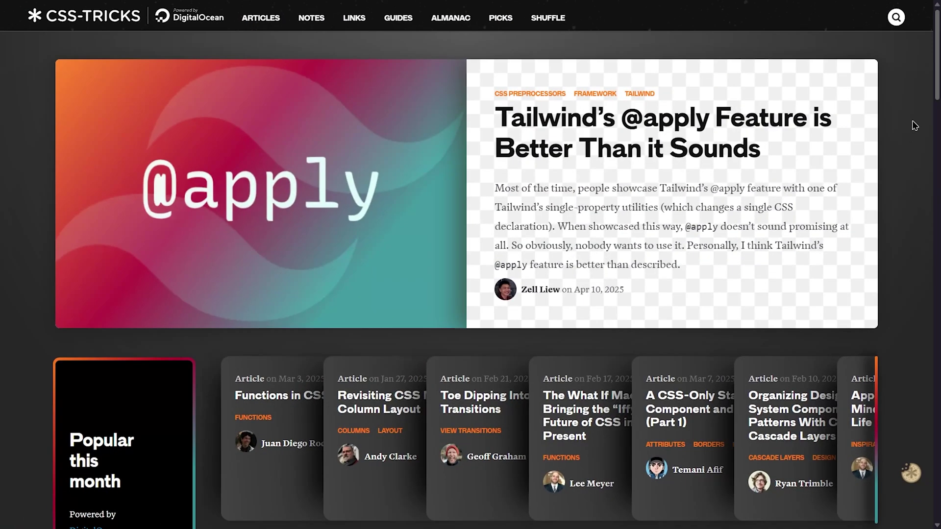
Scroll the CSS-Tricks homepage down to the Popular this month articles
mouse_move(939, 86)
mouse_down()
mouse_move(939, 277)
mouse_move(939, 106)
mouse_up()
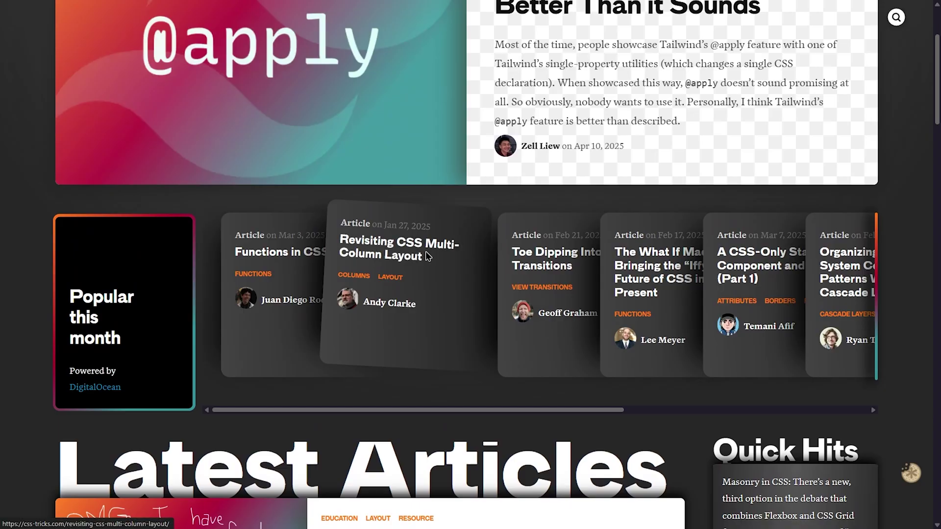
Open the Revisiting CSS Multi-Column Layout article and scroll to its first demo
click(420, 252)
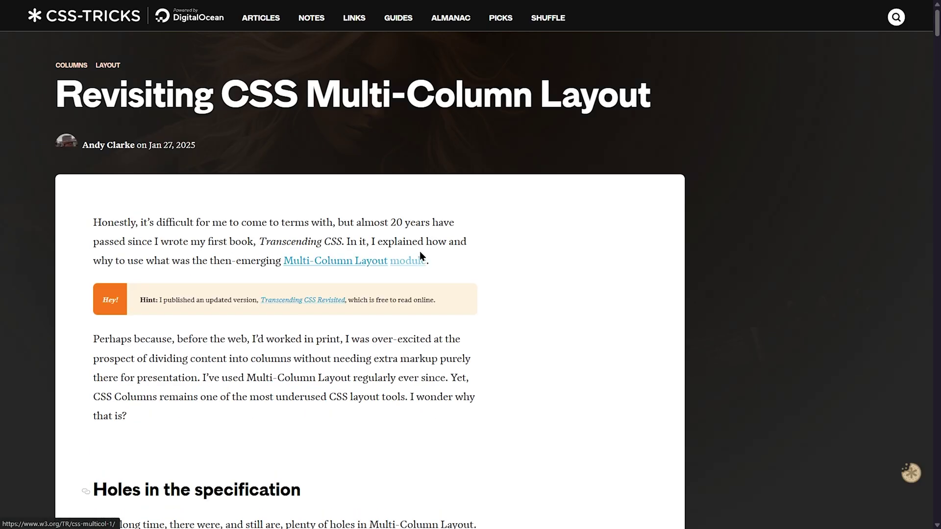
scroll(742, 208, down, 2)
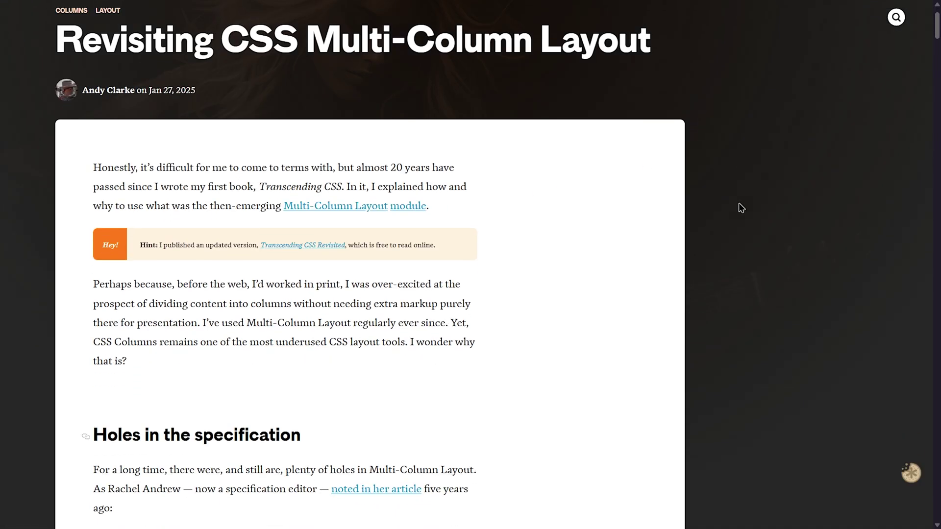
scroll(741, 208, down, 3)
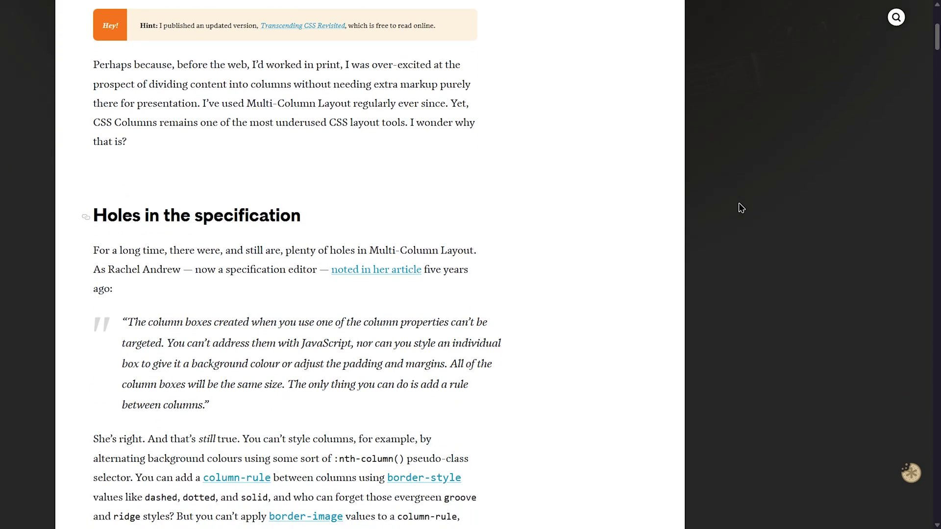
scroll(742, 208, down, 3)
scroll(742, 208, down, 3)
scroll(741, 208, down, 7)
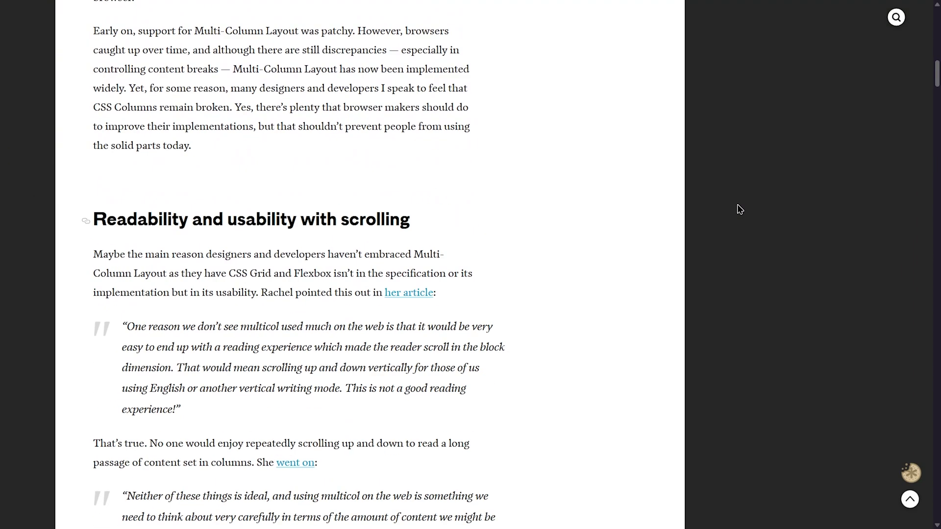
scroll(741, 208, down, 8)
scroll(740, 209, down, 6)
scroll(740, 209, down, 3)
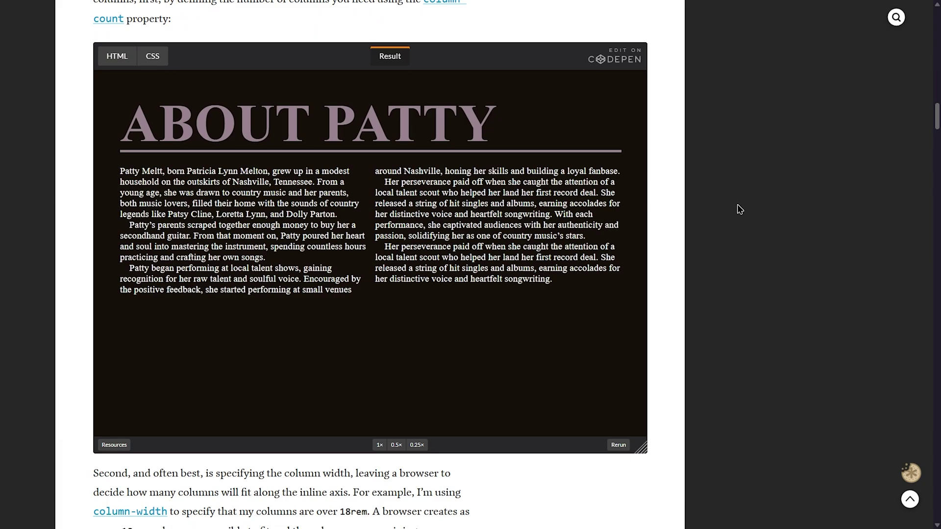
scroll(741, 209, down, 8)
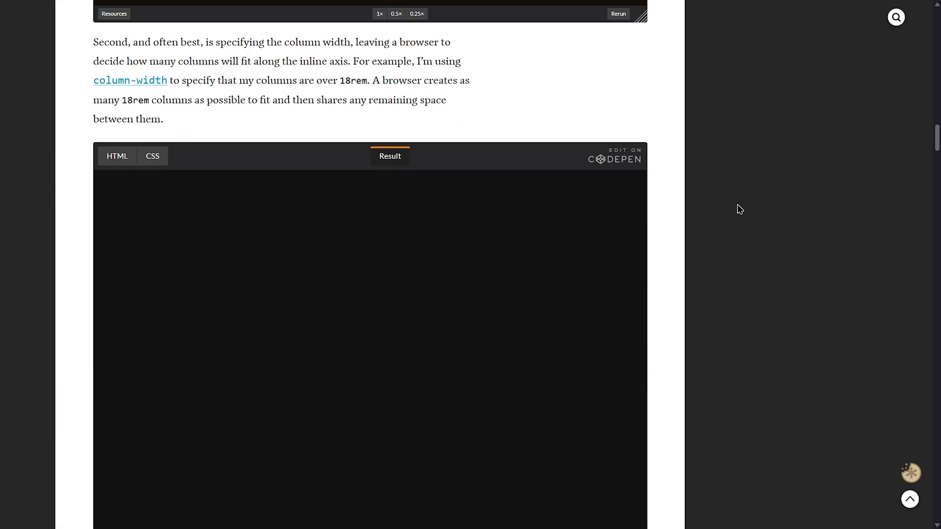
scroll(740, 210, down, 1)
scroll(741, 210, down, 1)
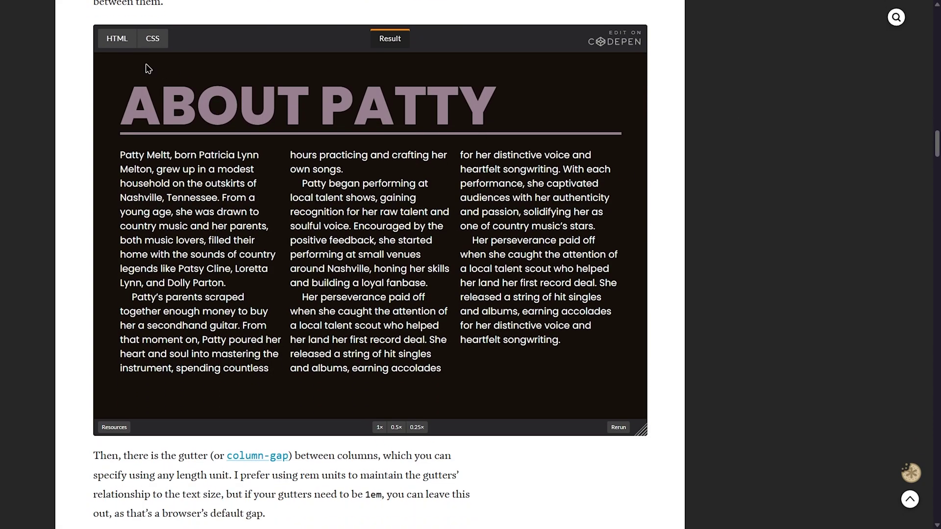
View the HTML and CSS of the three-column demo
click(118, 45)
click(154, 43)
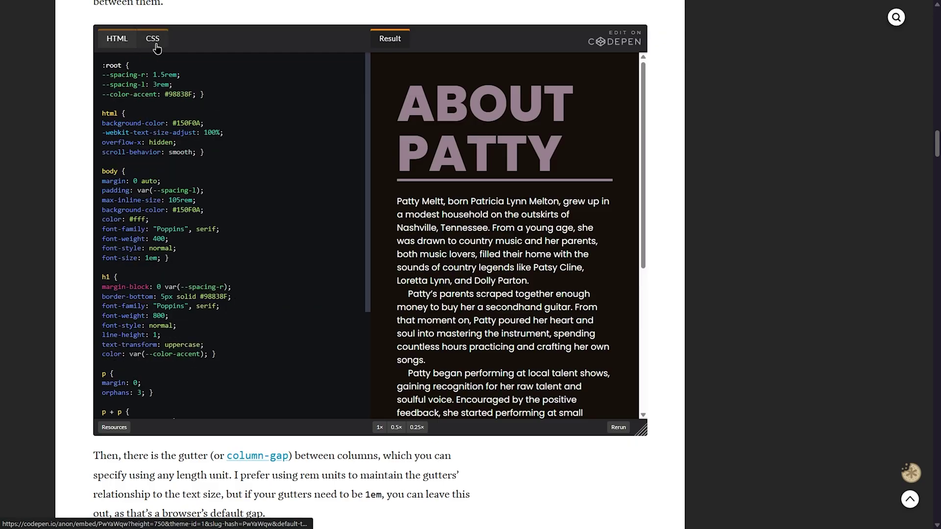
scroll(196, 109, down, 2)
scroll(196, 109, down, 1)
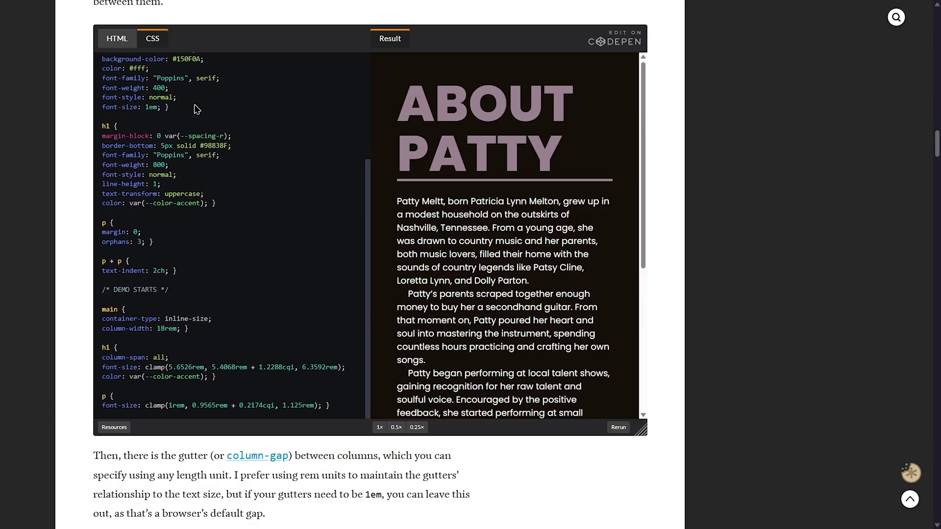
scroll(822, 203, down, 8)
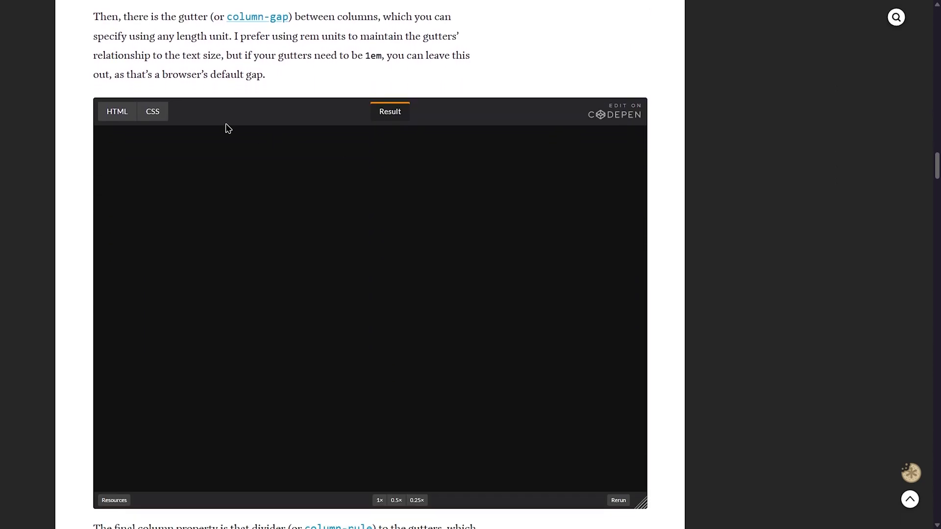
Inspect the column-gap demo's CSS and read on to the final About Patty example
click(166, 116)
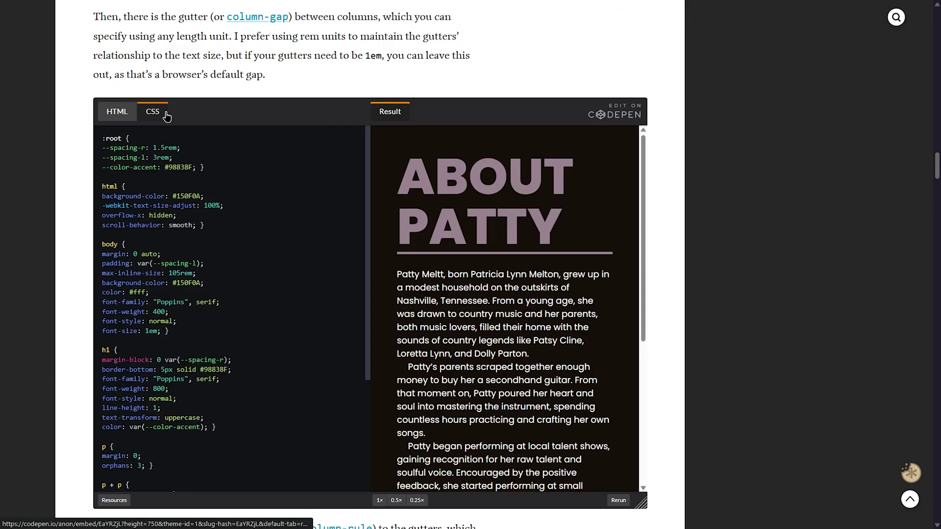
scroll(787, 214, down, 5)
scroll(786, 213, down, 11)
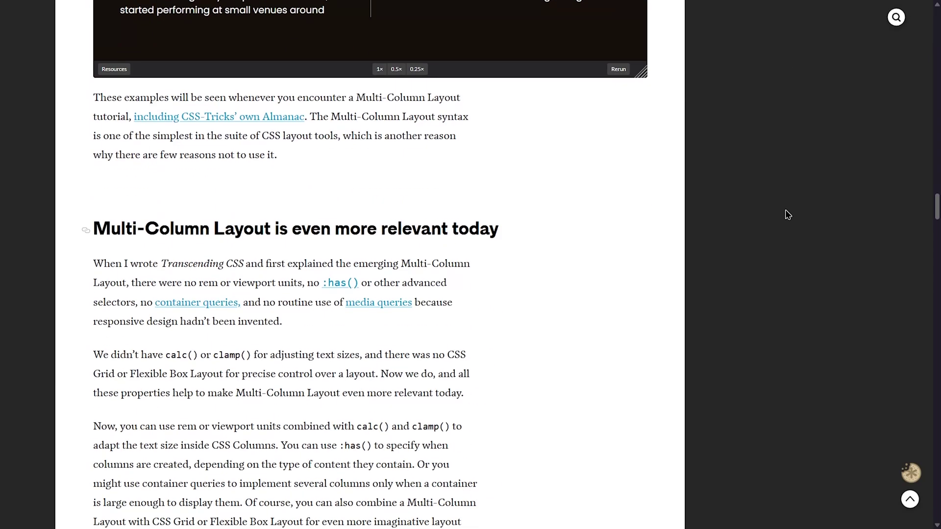
scroll(788, 214, down, 5)
scroll(788, 214, down, 3)
scroll(558, 215, down, 3)
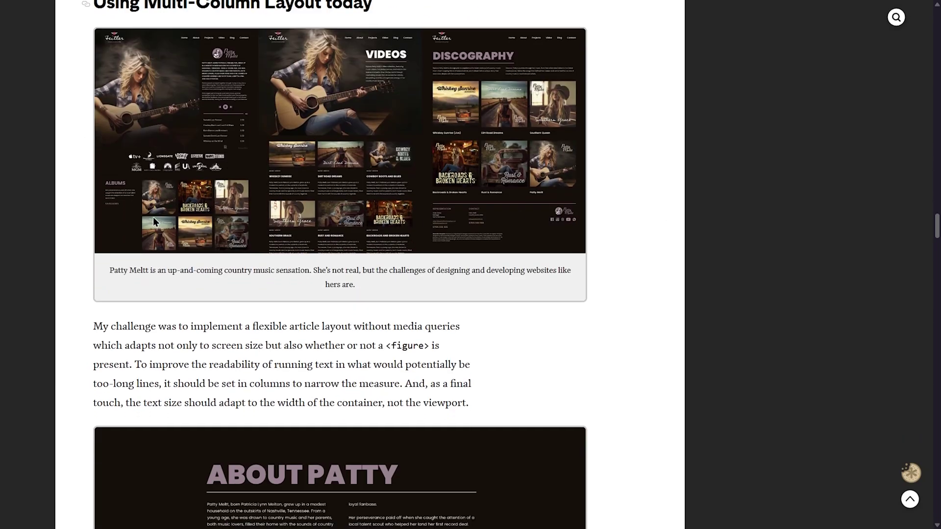
scroll(629, 317, down, 2)
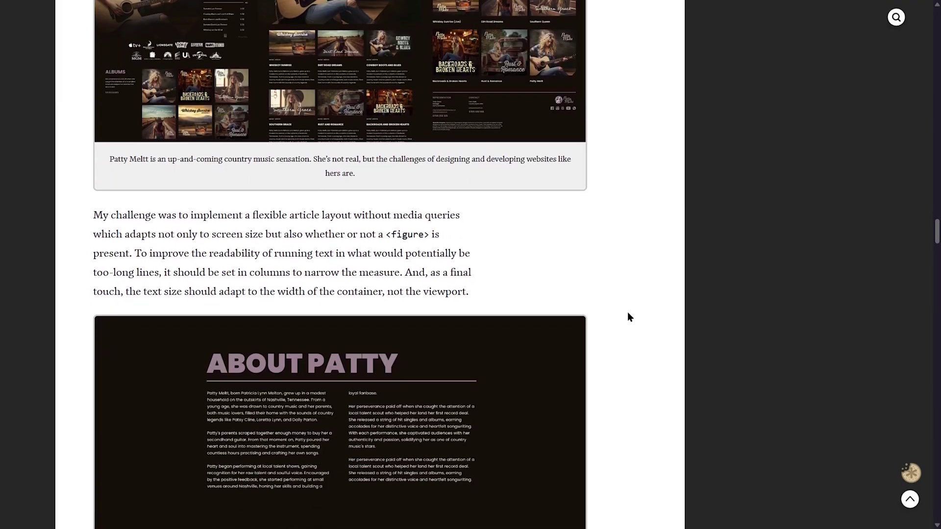
scroll(628, 316, down, 8)
scroll(629, 317, down, 1)
scroll(630, 317, down, 6)
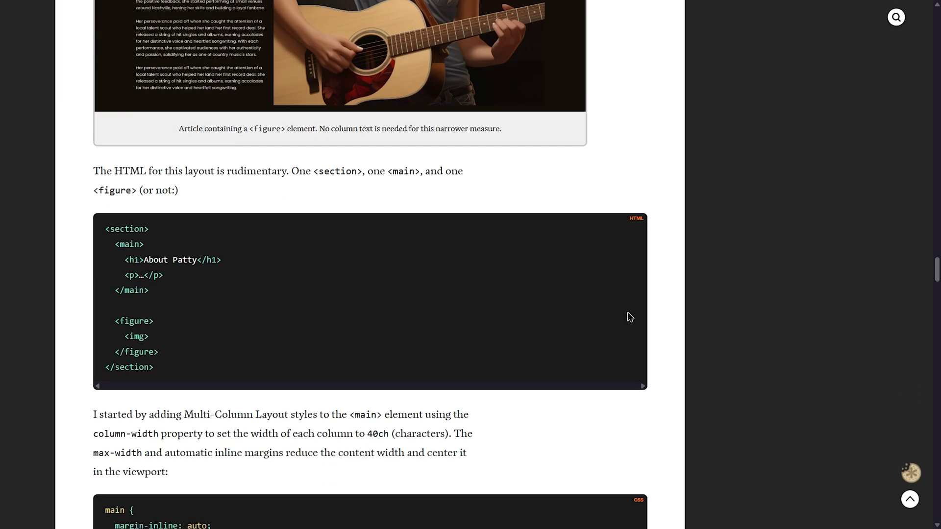
scroll(630, 317, down, 3)
scroll(630, 317, down, 6)
scroll(629, 317, down, 8)
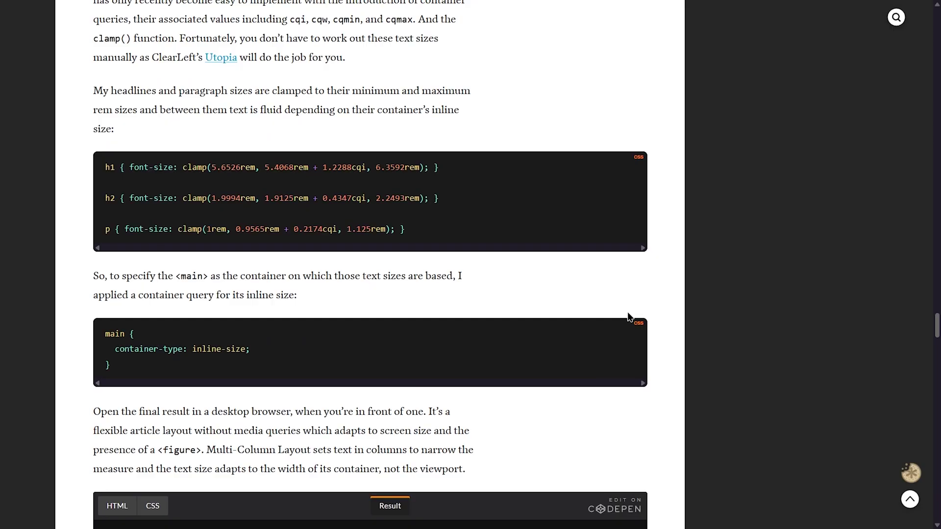
scroll(629, 317, down, 15)
scroll(629, 316, down, 5)
scroll(627, 313, down, 10)
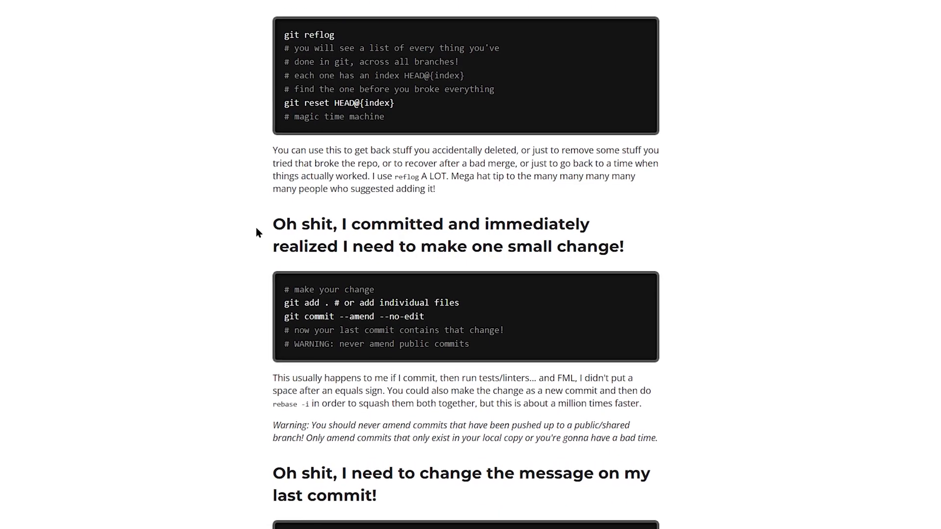
Copy the git add and git commit --amend --no-edit lines, then read further fixes
drag(256, 229, 647, 243)
click(671, 290)
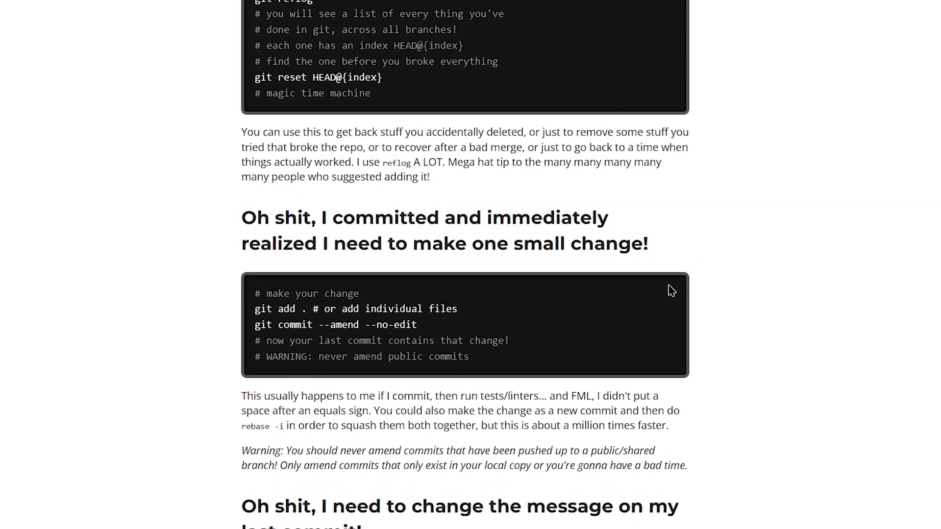
drag(434, 325, 262, 309)
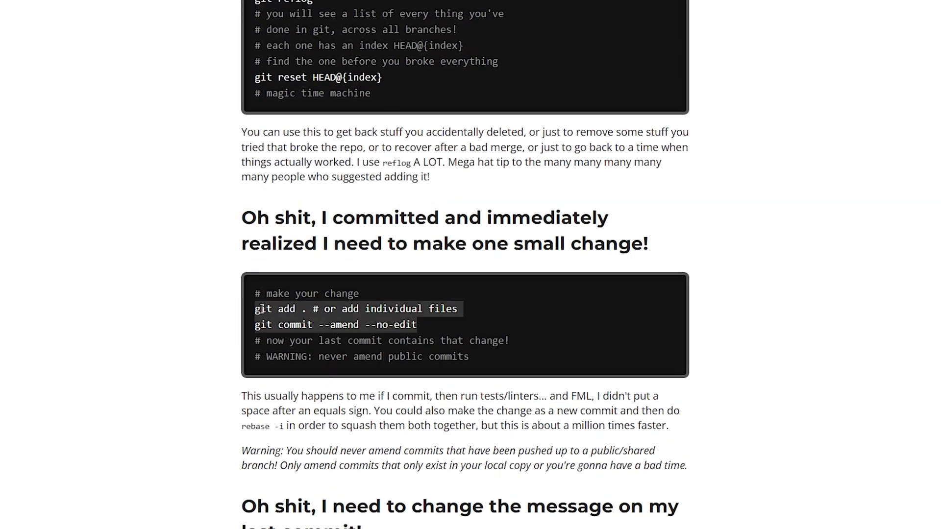
right_click(263, 309)
click(304, 331)
click(828, 358)
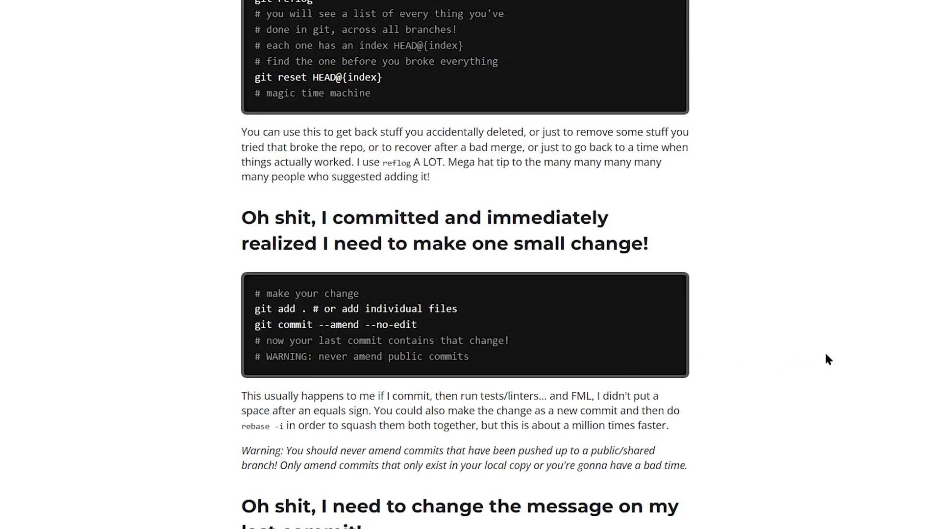
scroll(826, 359, down, 3)
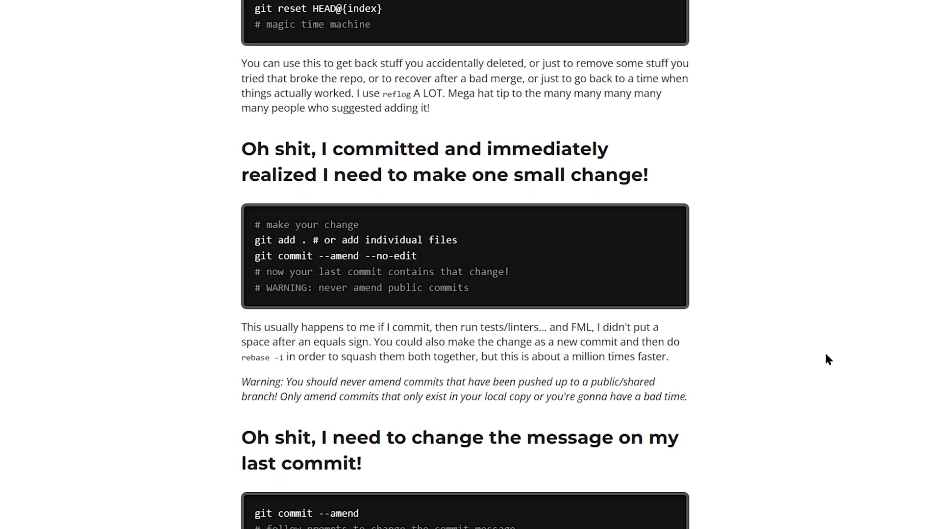
scroll(826, 359, down, 3)
scroll(767, 342, down, 1)
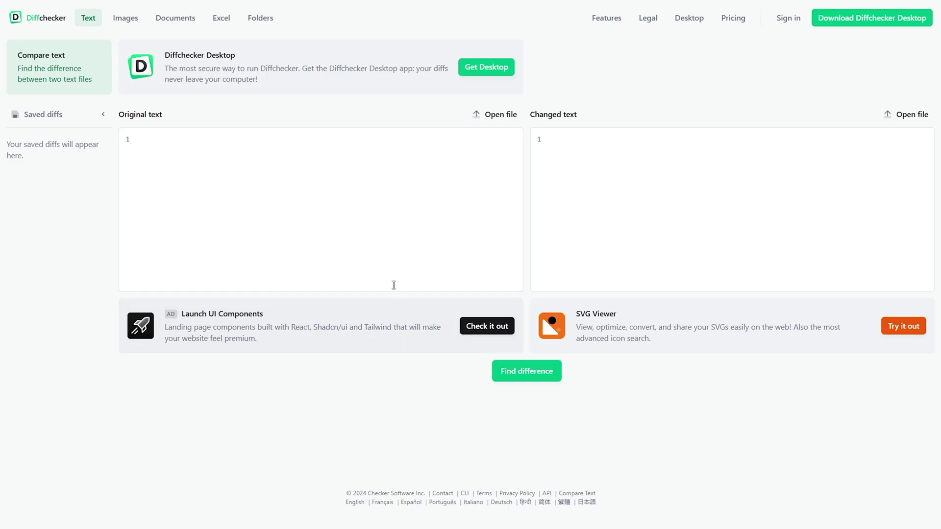
Paste the simple to-do script as Original text and its save/load version, from clipboard history, as Changed text
click(388, 253)
key(ctrl+v)
click(551, 284)
key(super+v)
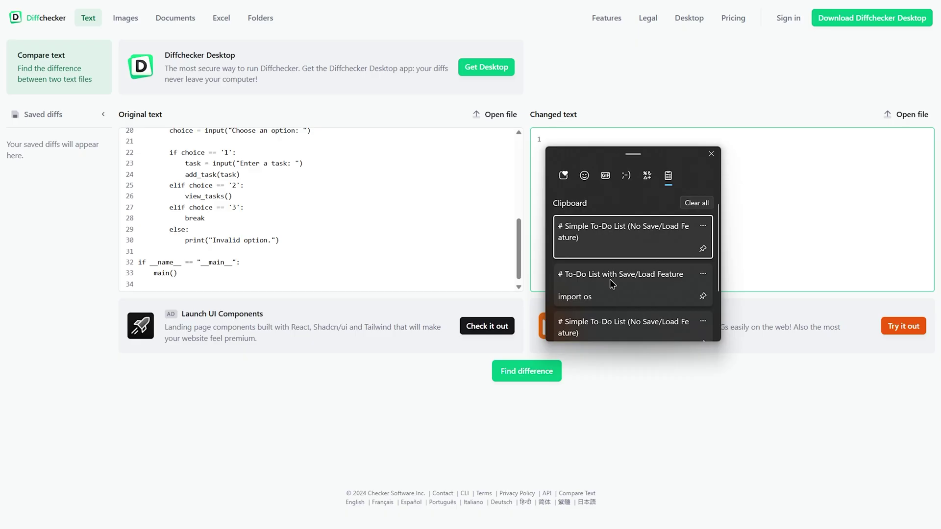
click(610, 281)
Run the diff (3 removals, 19 additions) and step to change 2 of 5
click(527, 375)
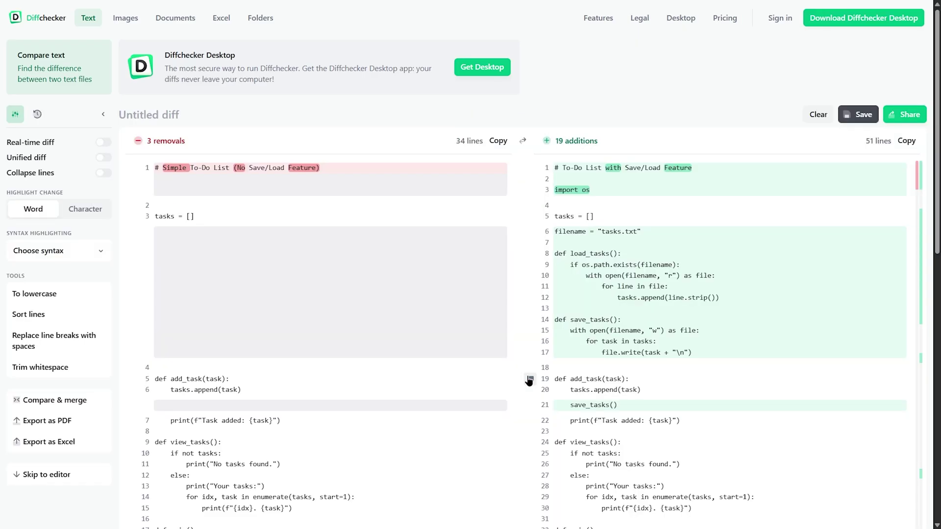
mouse_move(573, 140)
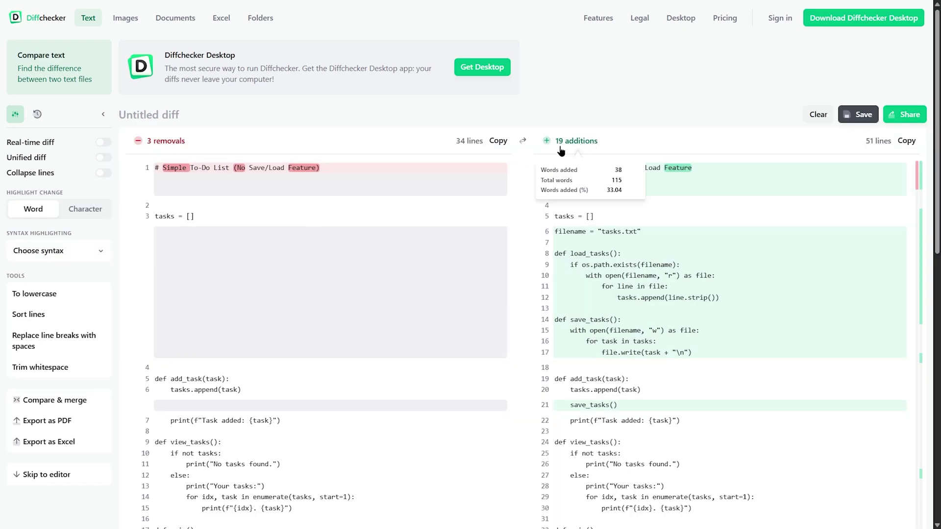
click(420, 182)
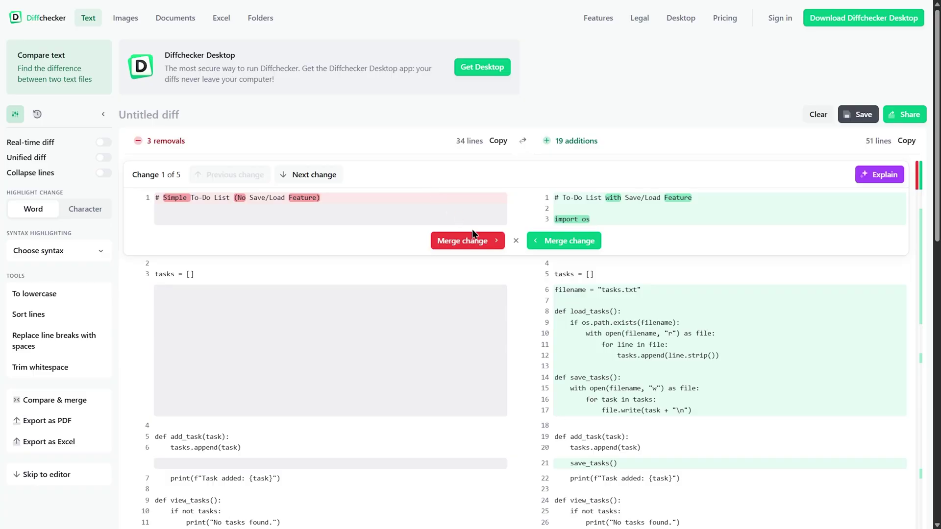
click(499, 308)
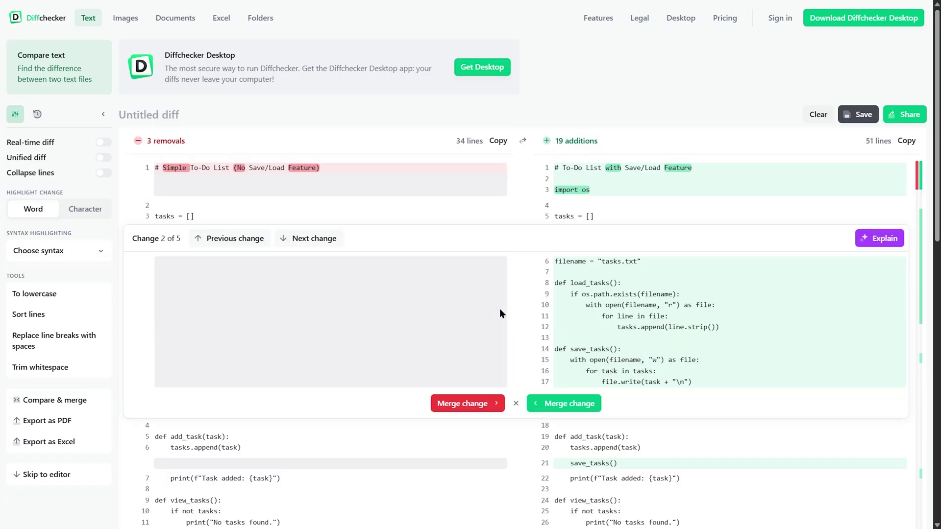